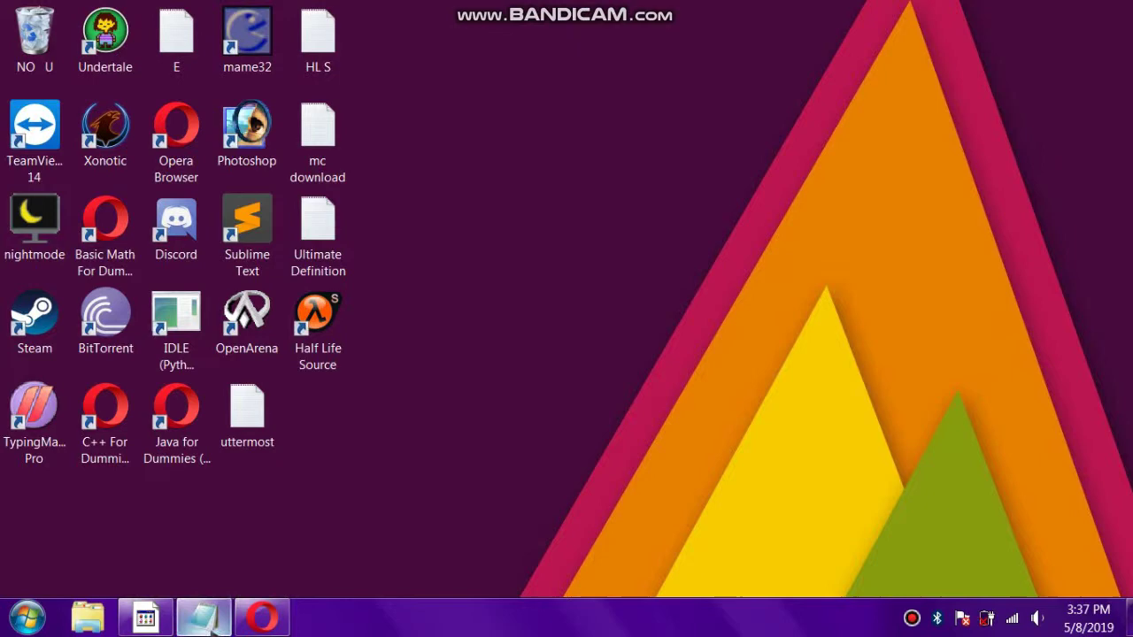
# Step: Copy the ModDB download link for Ultimate Definition 1.5 from the Ultimate Definition text note
pyautogui.click(204, 617)
pyautogui.rightClick(291, 186)
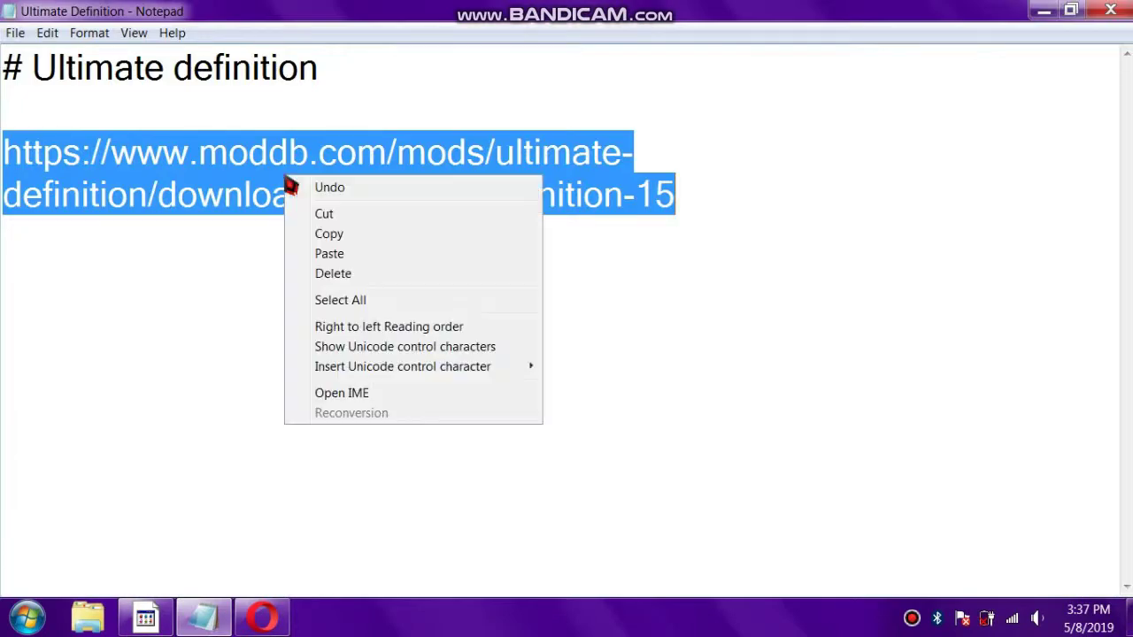
pyautogui.click(341, 235)
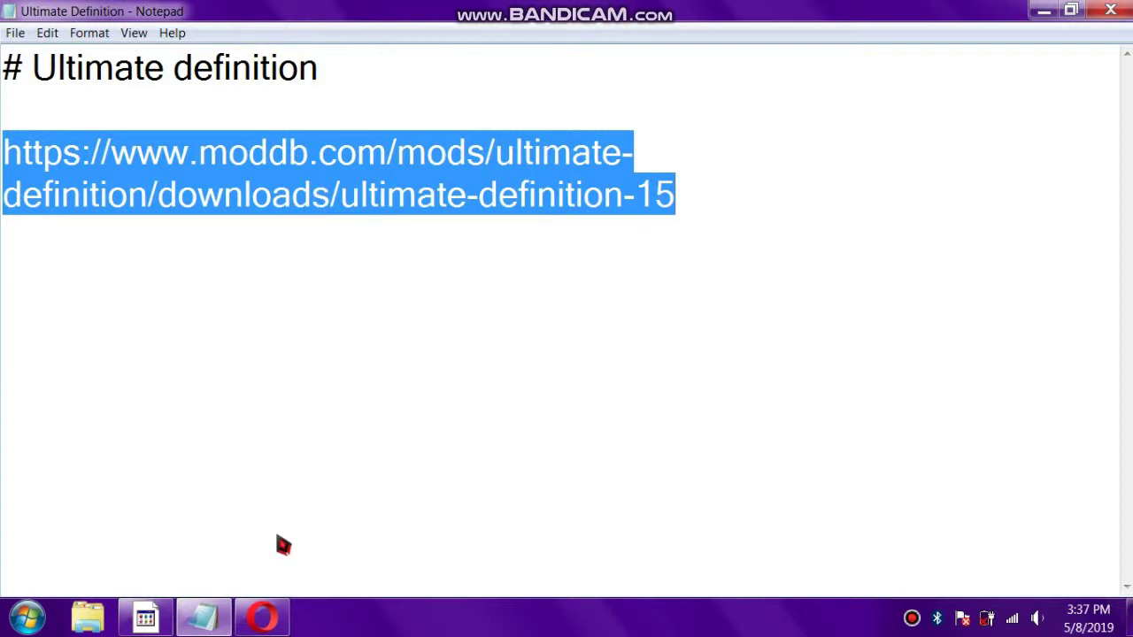
# Step: Switch to Opera, show the completed HLS-UD.rar download in its folder, and close the browser
pyautogui.click(261, 618)
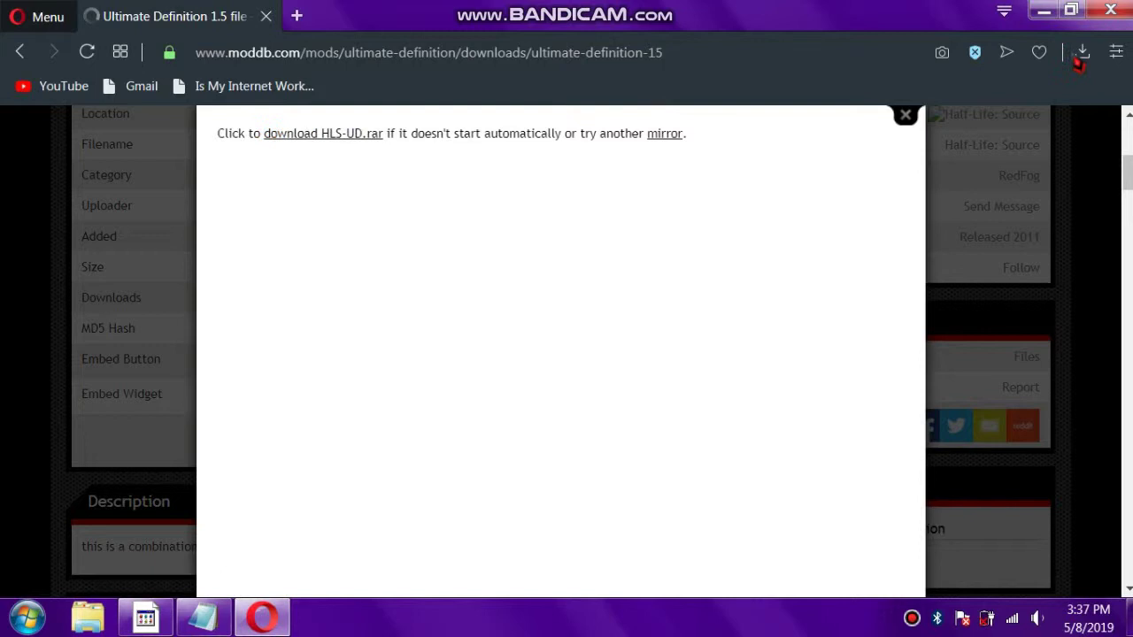
pyautogui.click(1081, 53)
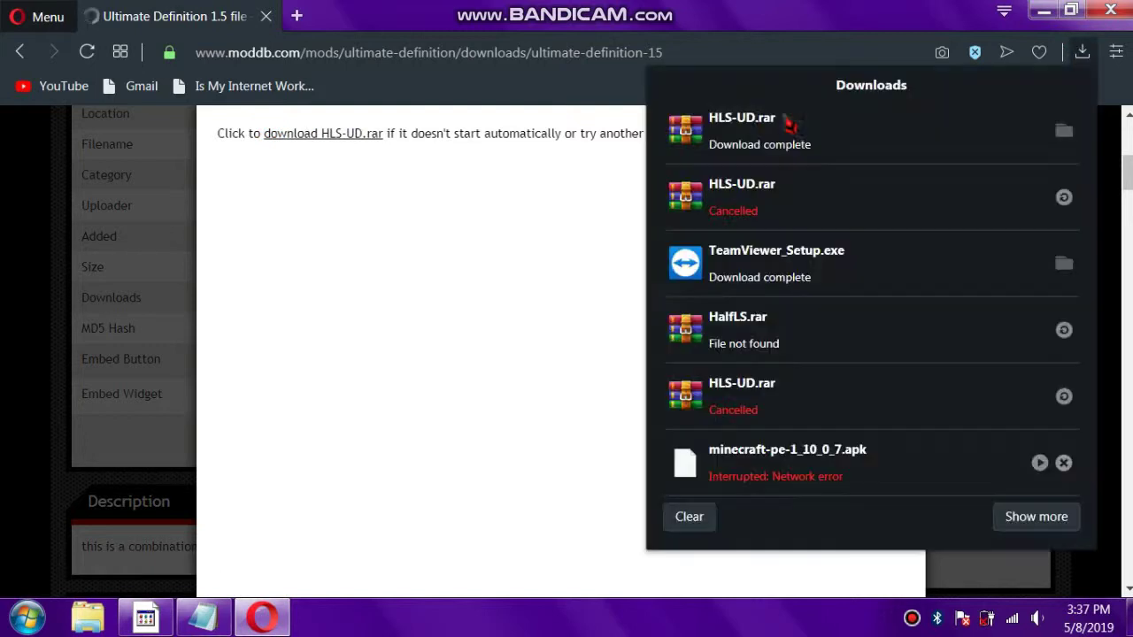
pyautogui.click(1065, 133)
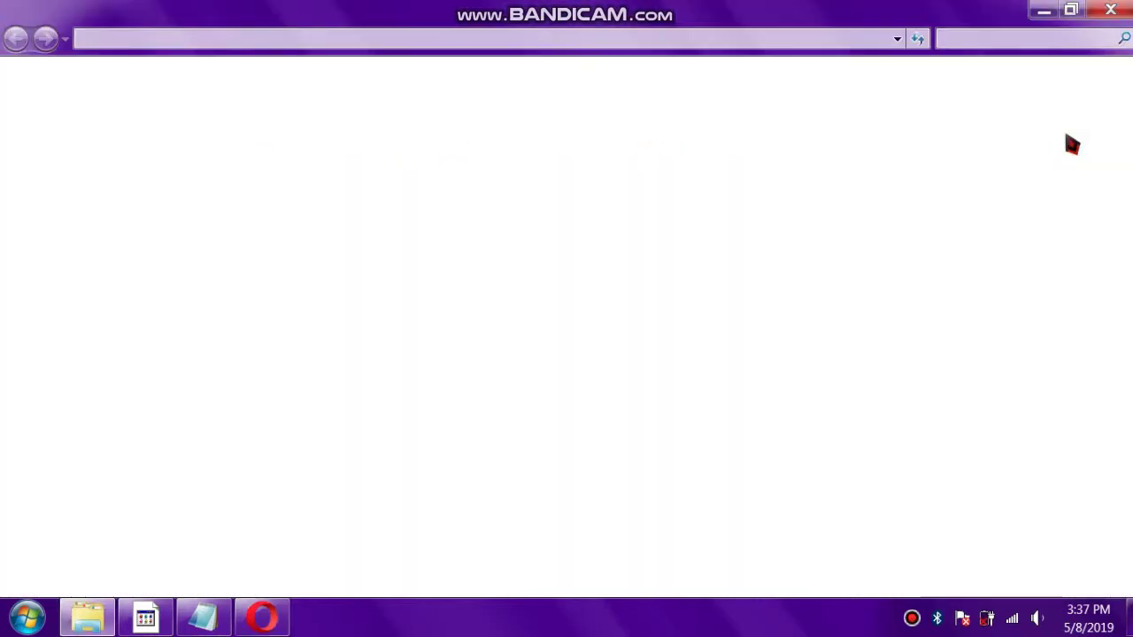
pyautogui.click(263, 616)
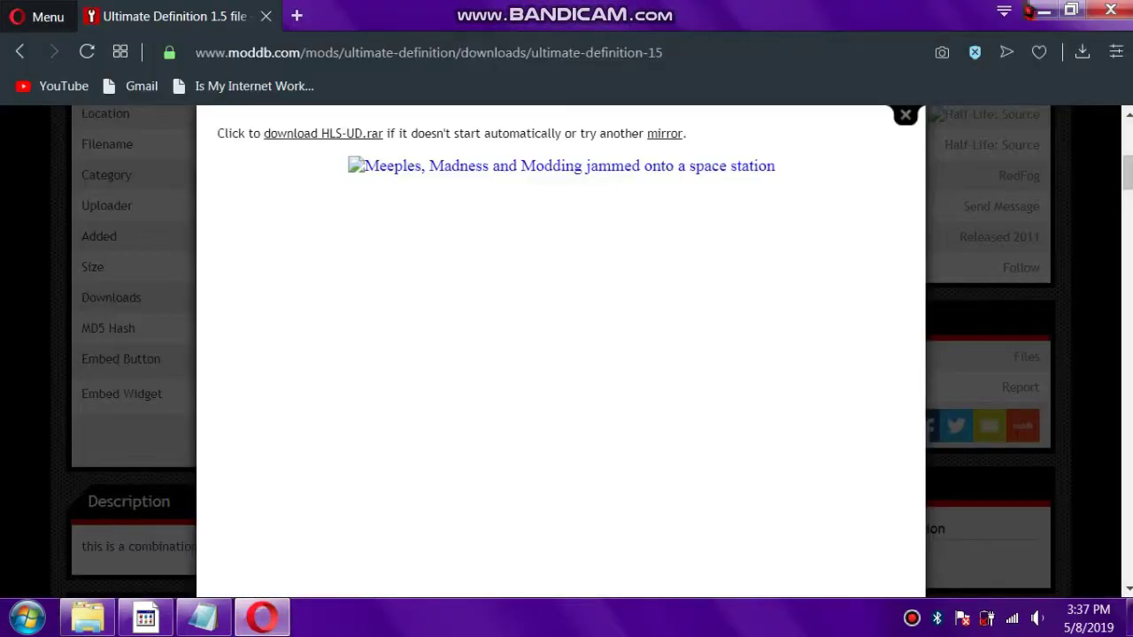
pyautogui.click(1110, 11)
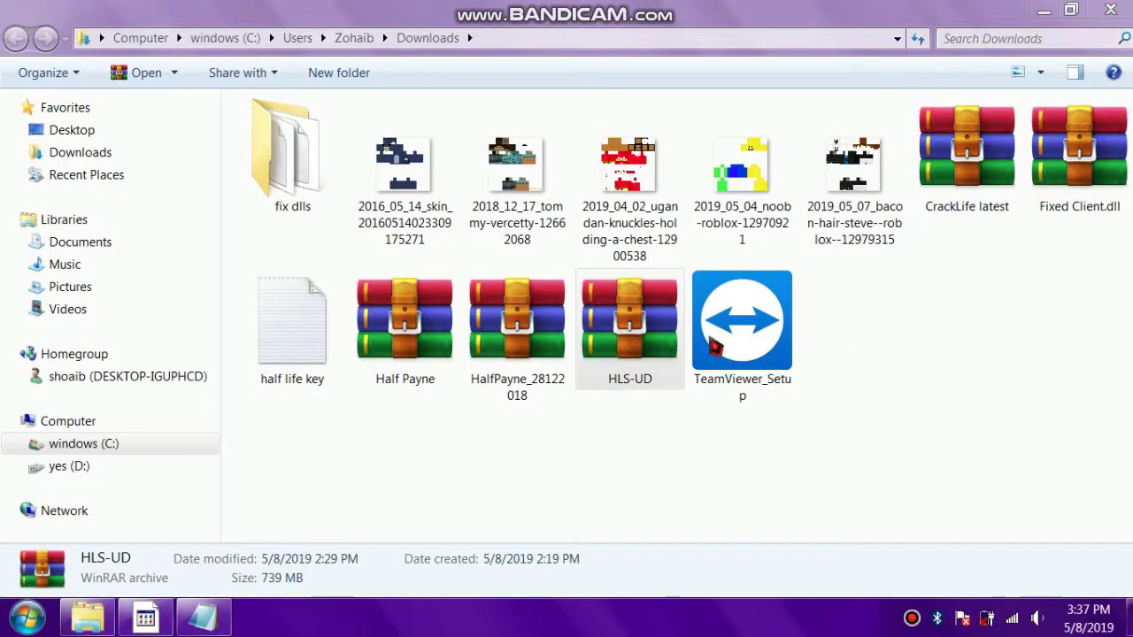
# Step: Open the HLS-UD archive in WinRAR and dismiss the licence purchase notice
pyautogui.click(598, 329)
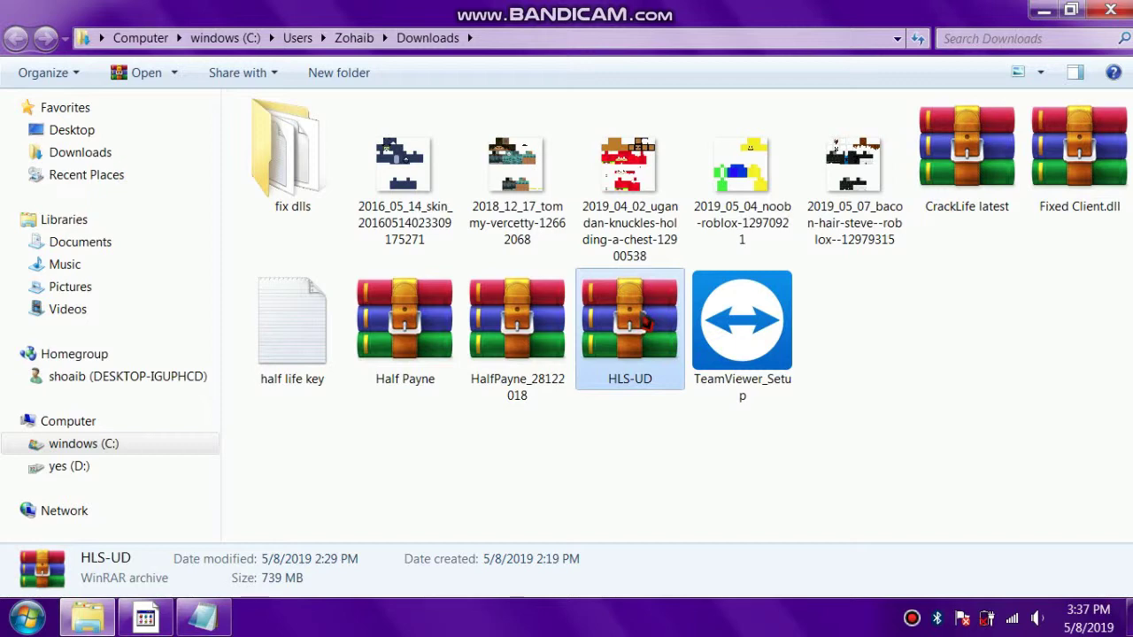
pyautogui.doubleClick(646, 324)
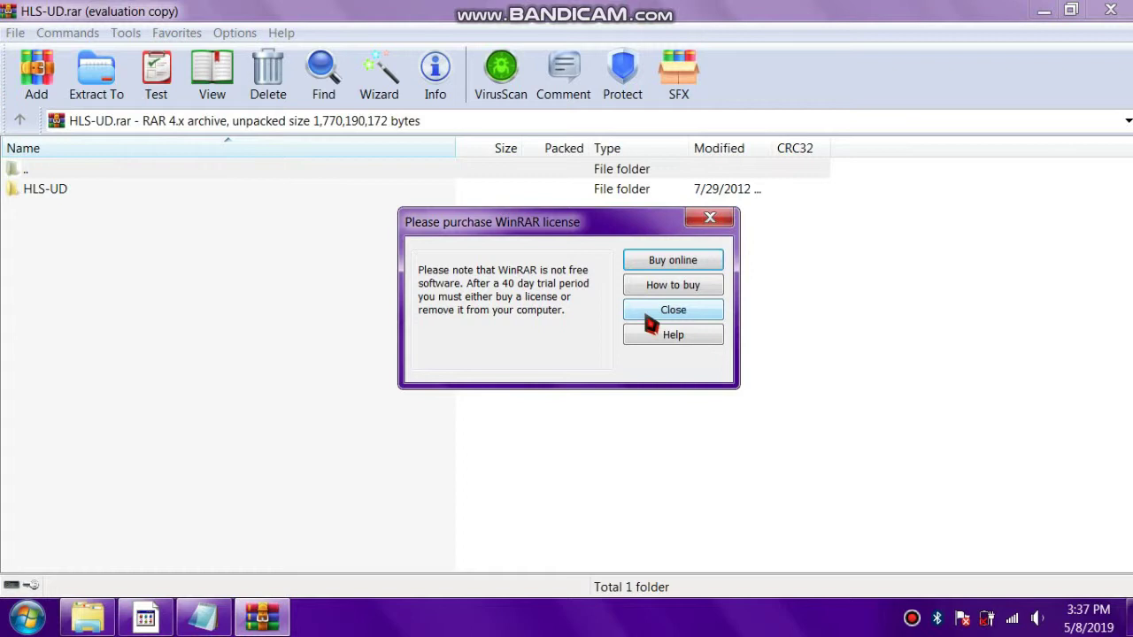
pyautogui.click(659, 309)
# Step: Extract the HLS-UD folder from the archive into the user's Downloads folder and close WinRAR
pyautogui.click(93, 190)
pyautogui.click(96, 72)
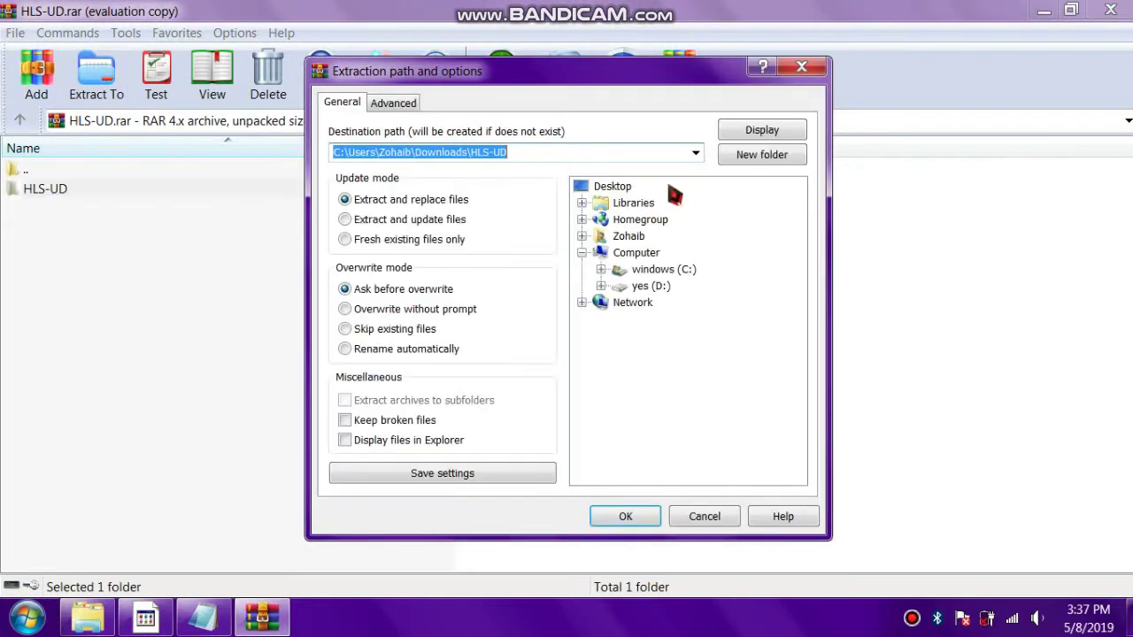
pyautogui.click(599, 188)
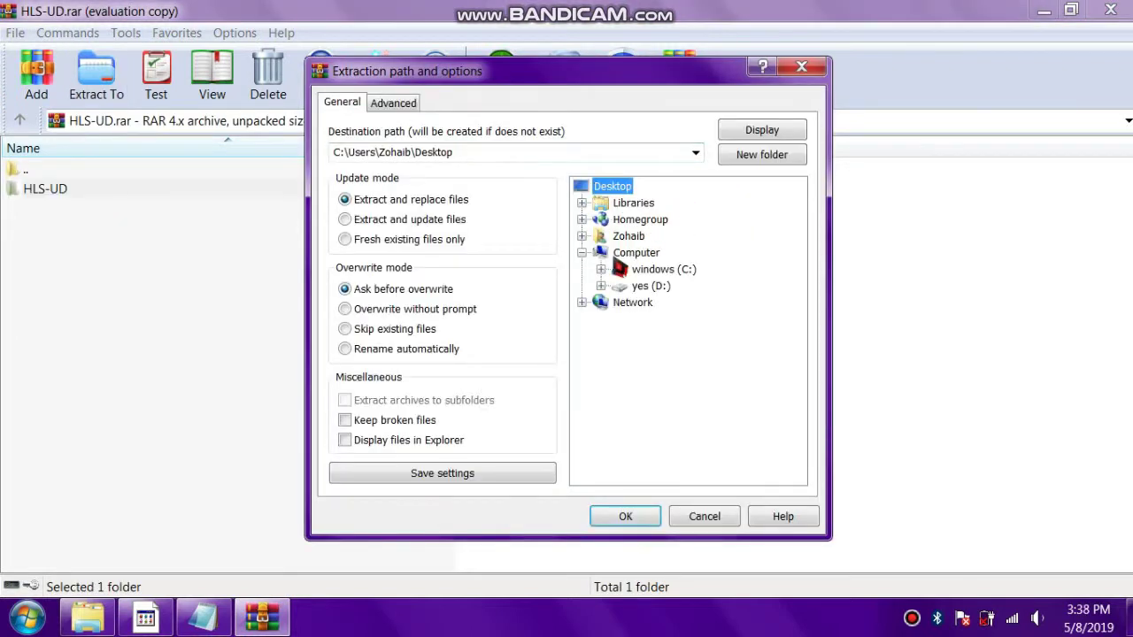
pyautogui.click(581, 253)
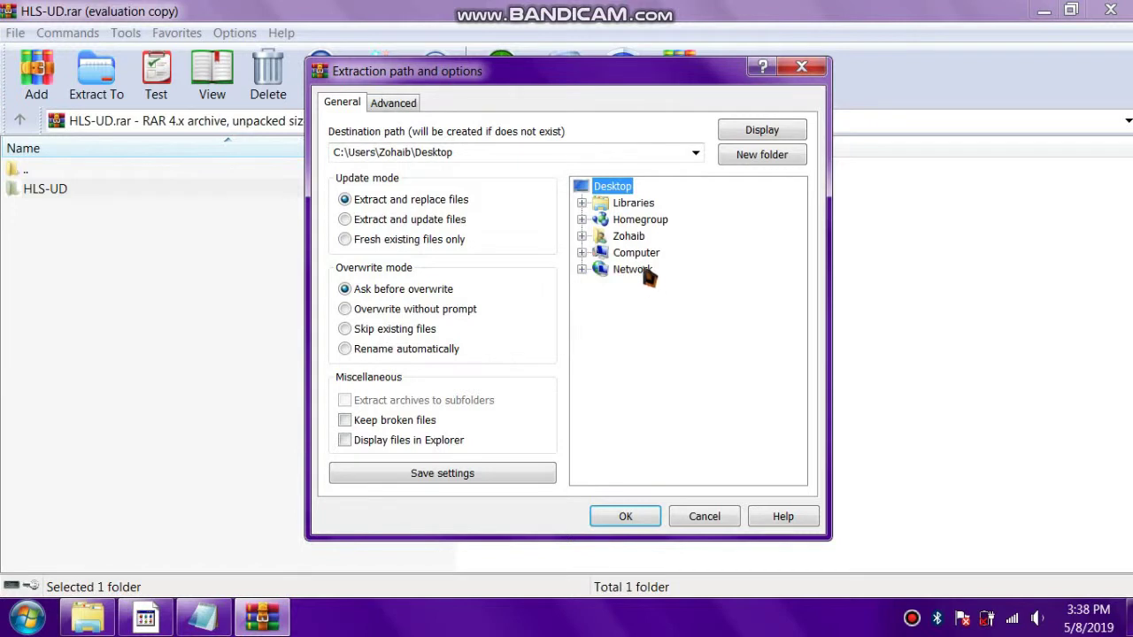
pyautogui.click(582, 237)
pyautogui.click(657, 335)
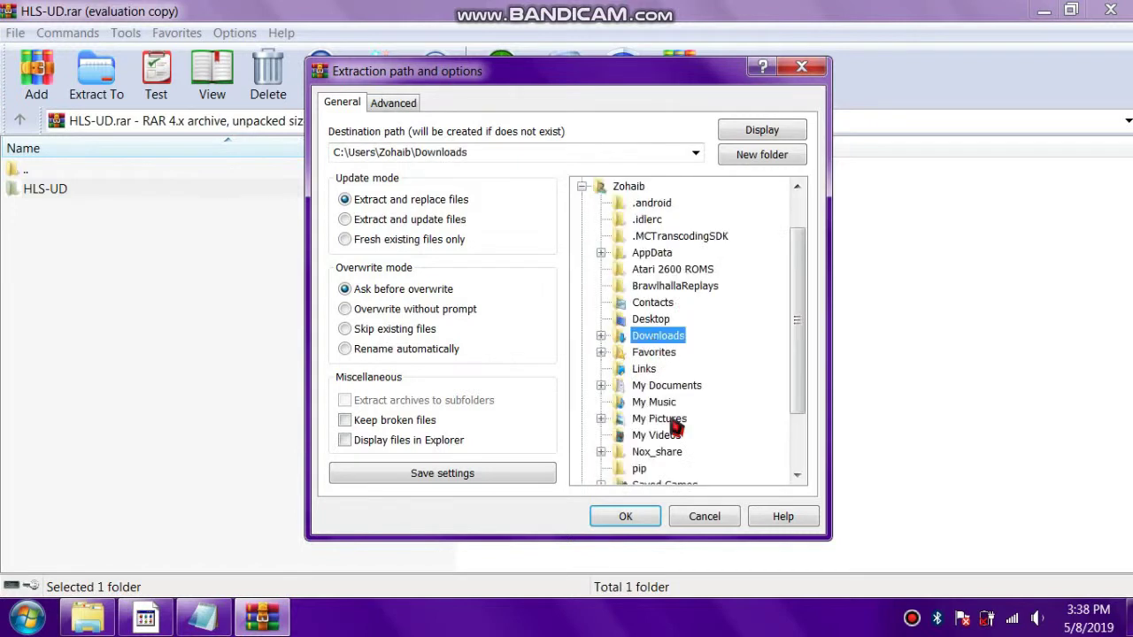
pyautogui.click(625, 517)
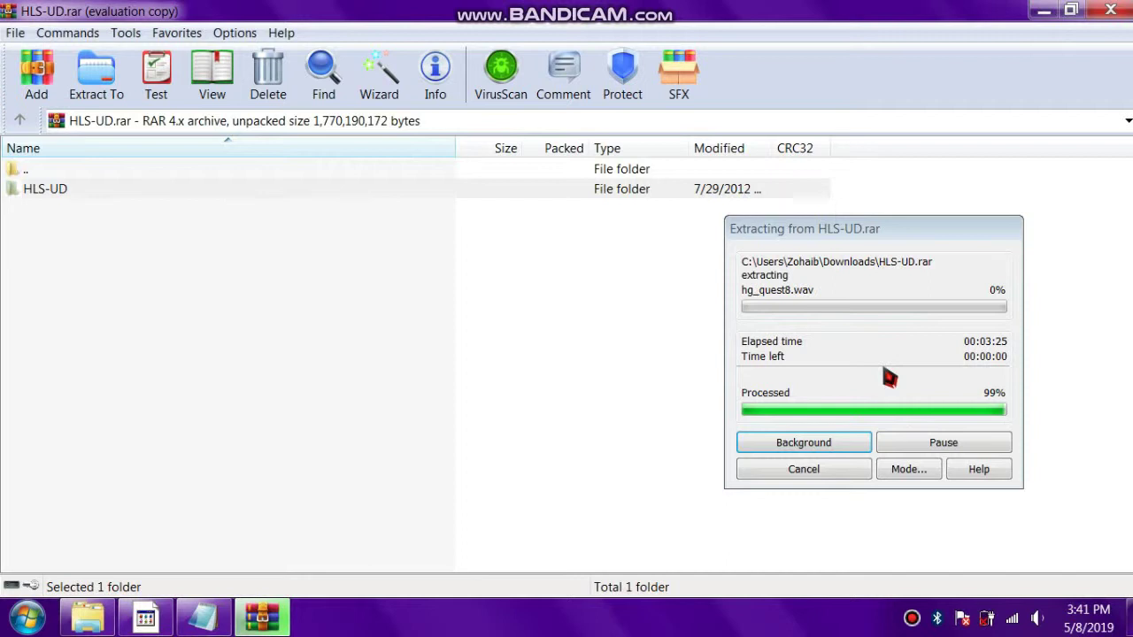
pyautogui.moveTo(877, 236); pyautogui.dragTo(698, 238)
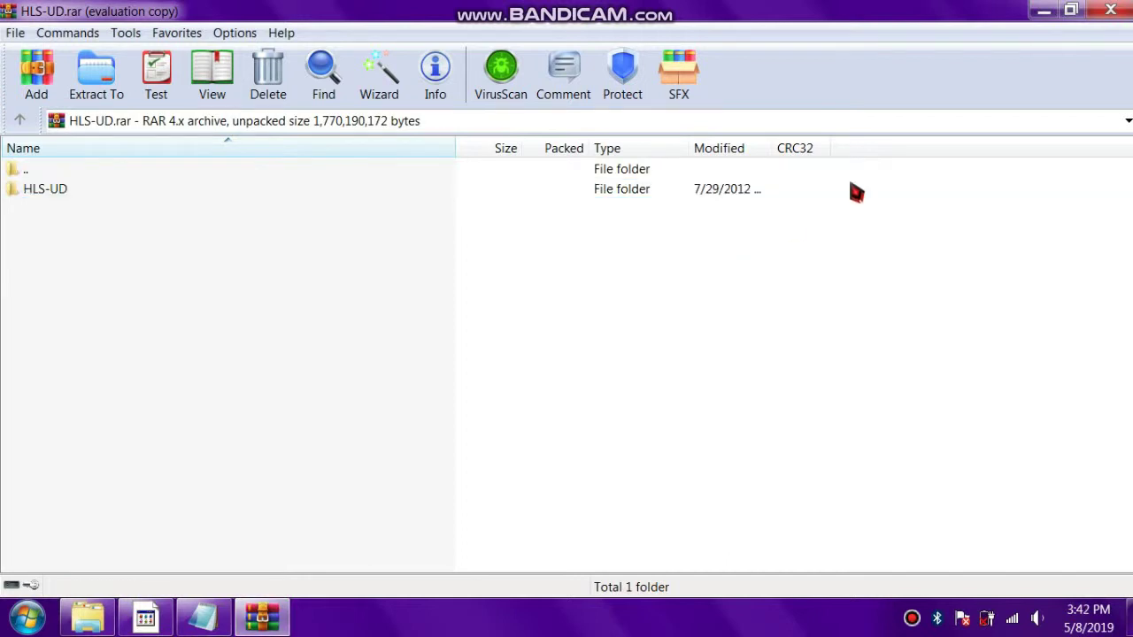
pyautogui.click(1110, 10)
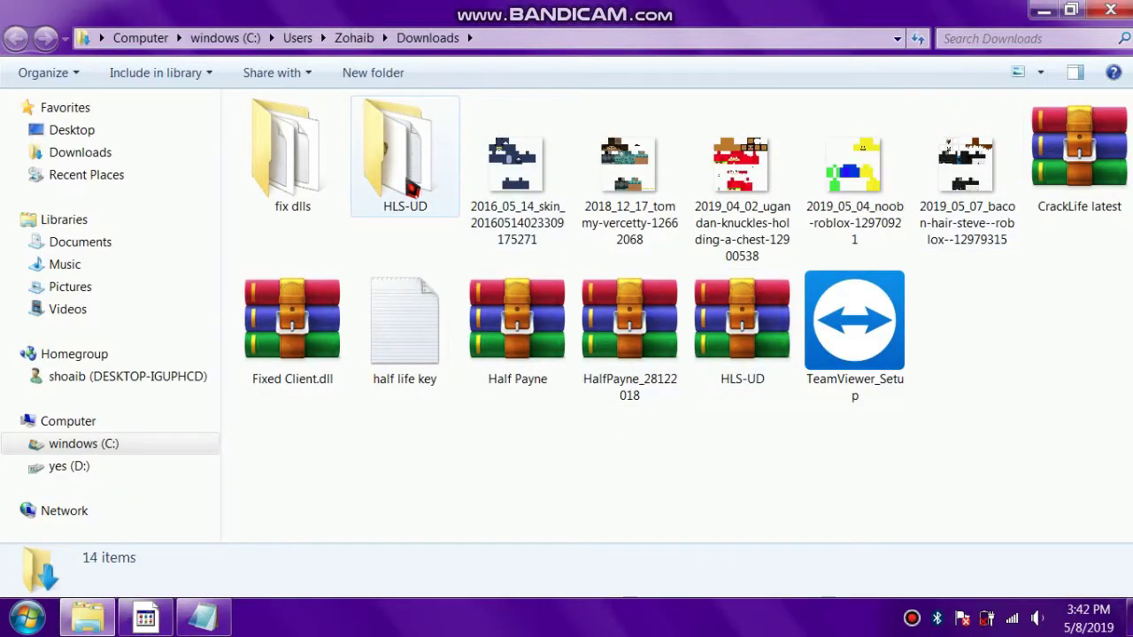
# Step: Open the extracted HLS-UD folder in Downloads
pyautogui.doubleClick(418, 168)
pyautogui.click(17, 42)
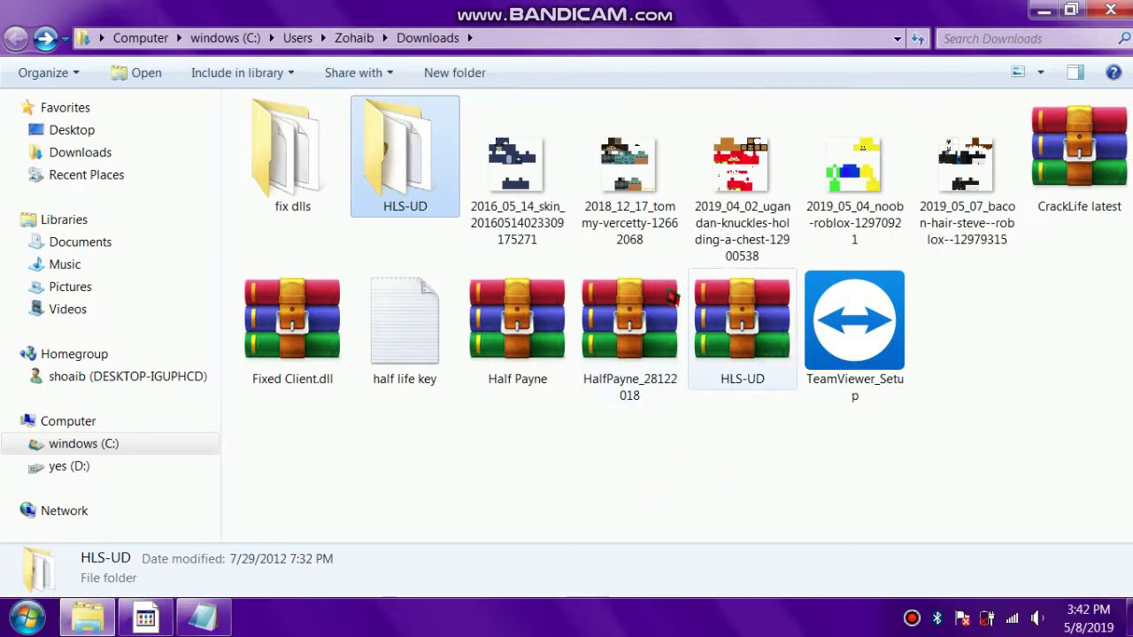
pyautogui.doubleClick(414, 143)
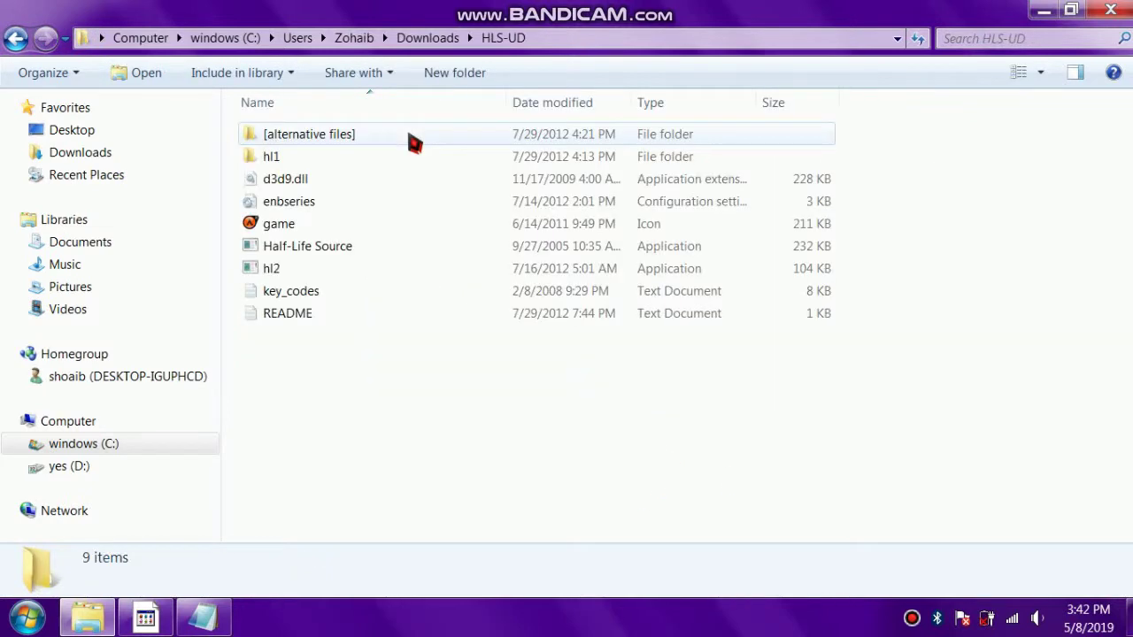
# Step: Copy the six files d3d9.dll, enbseries, game, Half-Life Source, hl2 and key_codes from the HLS-UD folder
pyautogui.click(270, 292)
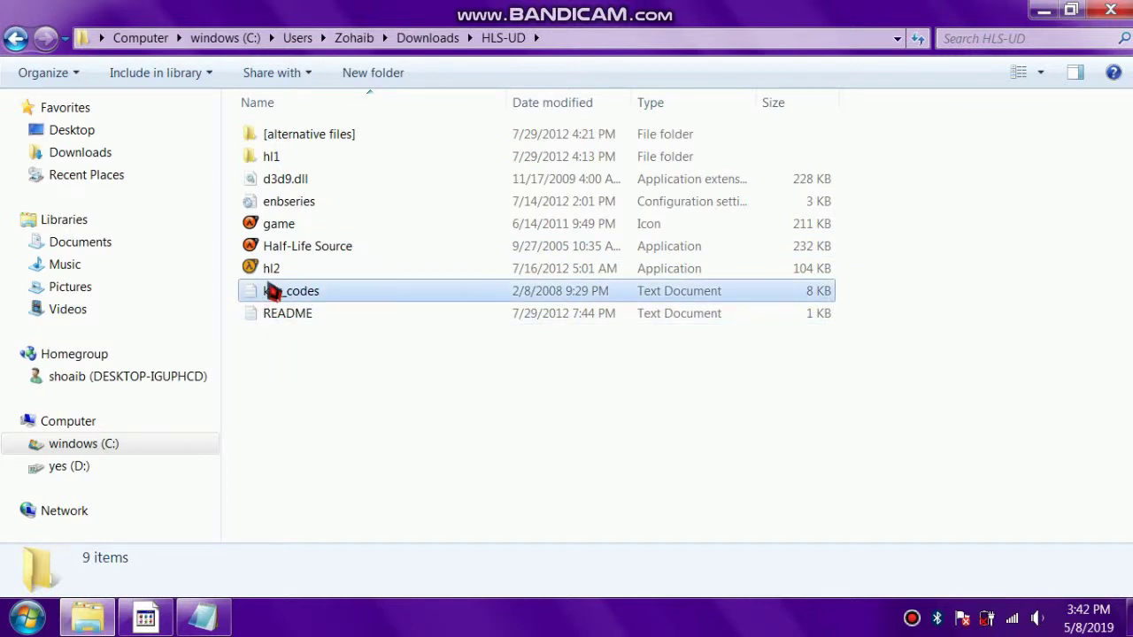
pyautogui.moveTo(274, 275); pyautogui.dragTo(284, 187)
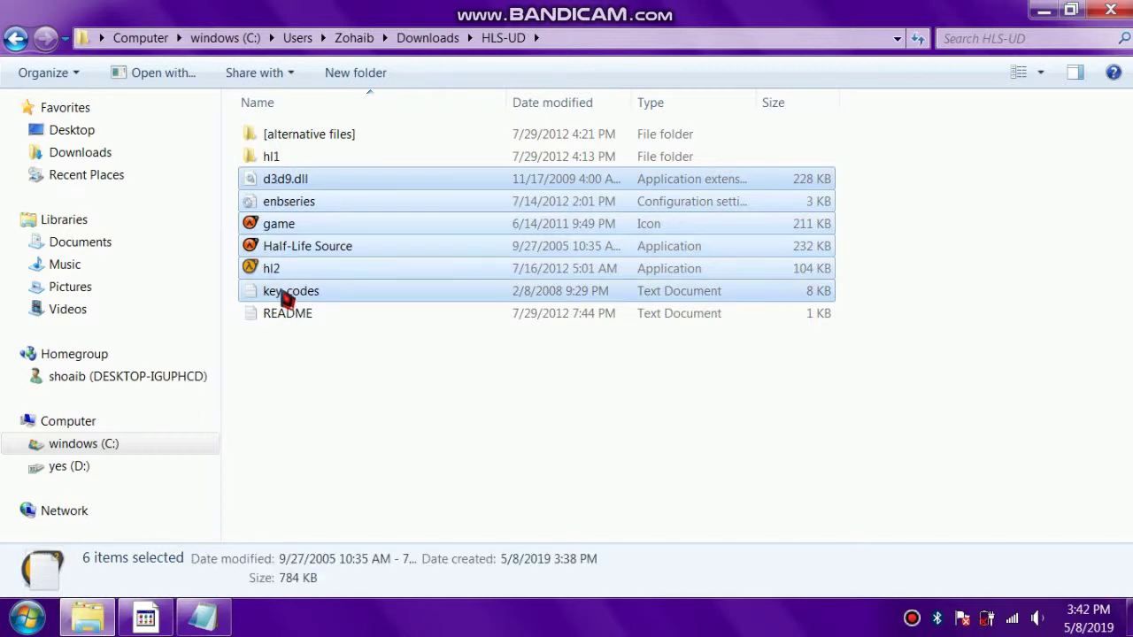
pyautogui.rightClick(278, 216)
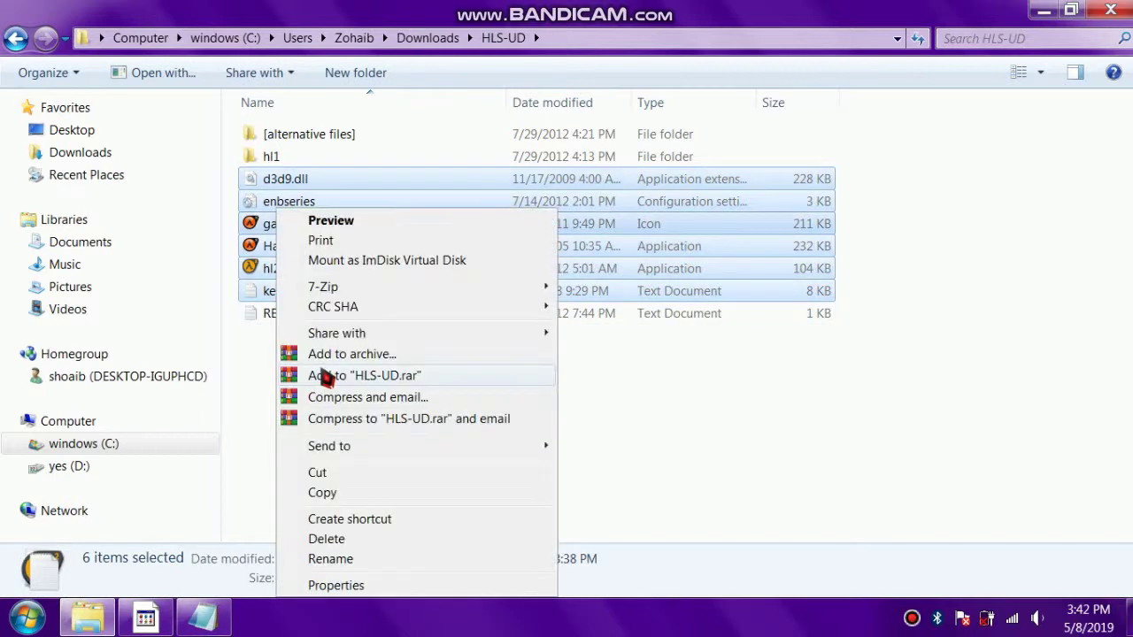
pyautogui.click(329, 494)
# Step: Open the file location of the Half Life Source shortcut on the desktop
pyautogui.press('super+d')
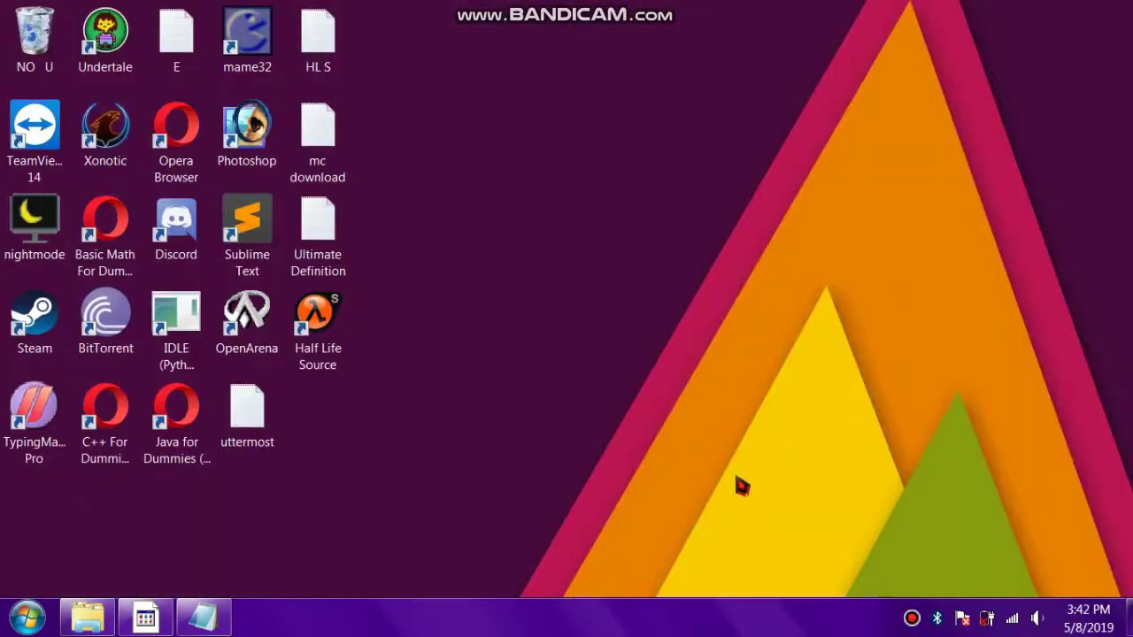
pyautogui.rightClick(317, 323)
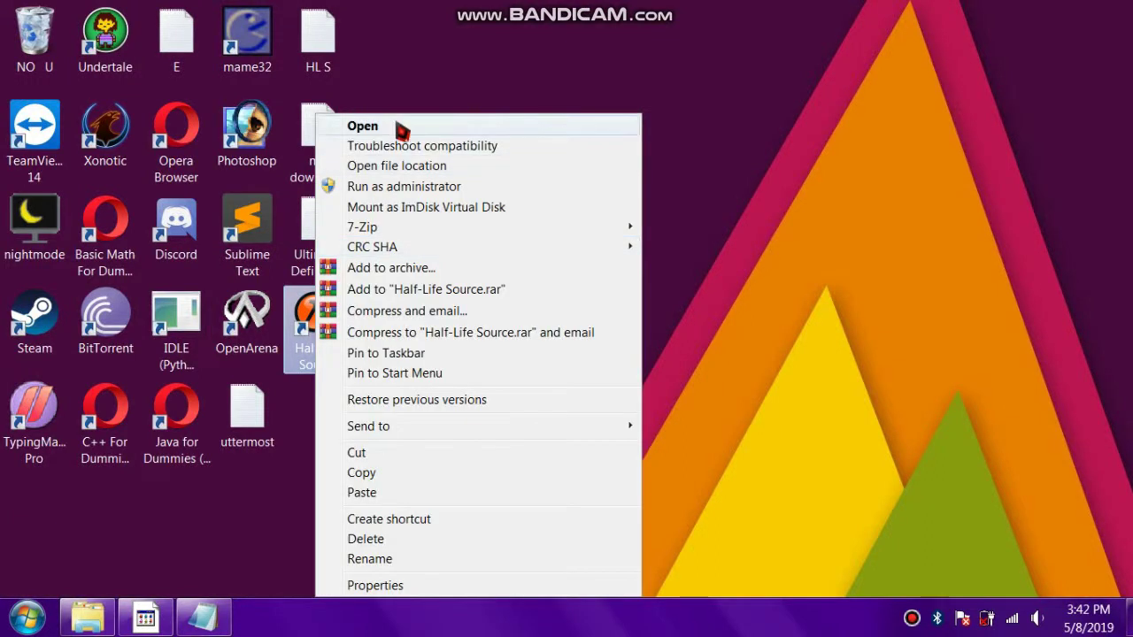
pyautogui.click(421, 168)
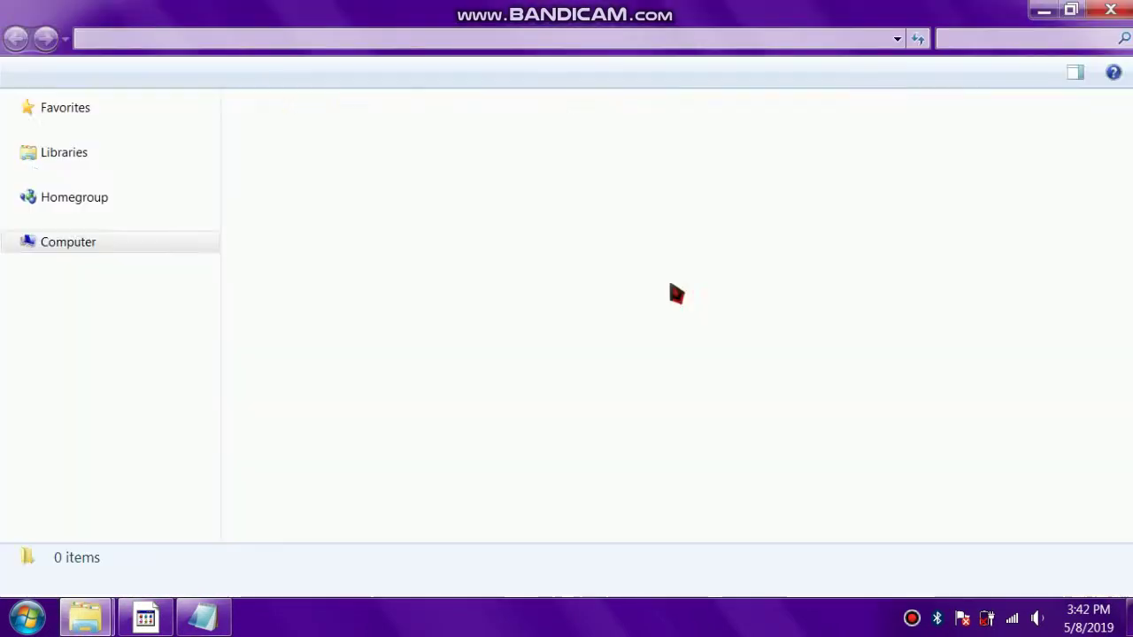
# Step: Paste the copied mod files into the Half Life 2 folder, replacing all files with the same names
pyautogui.rightClick(441, 266)
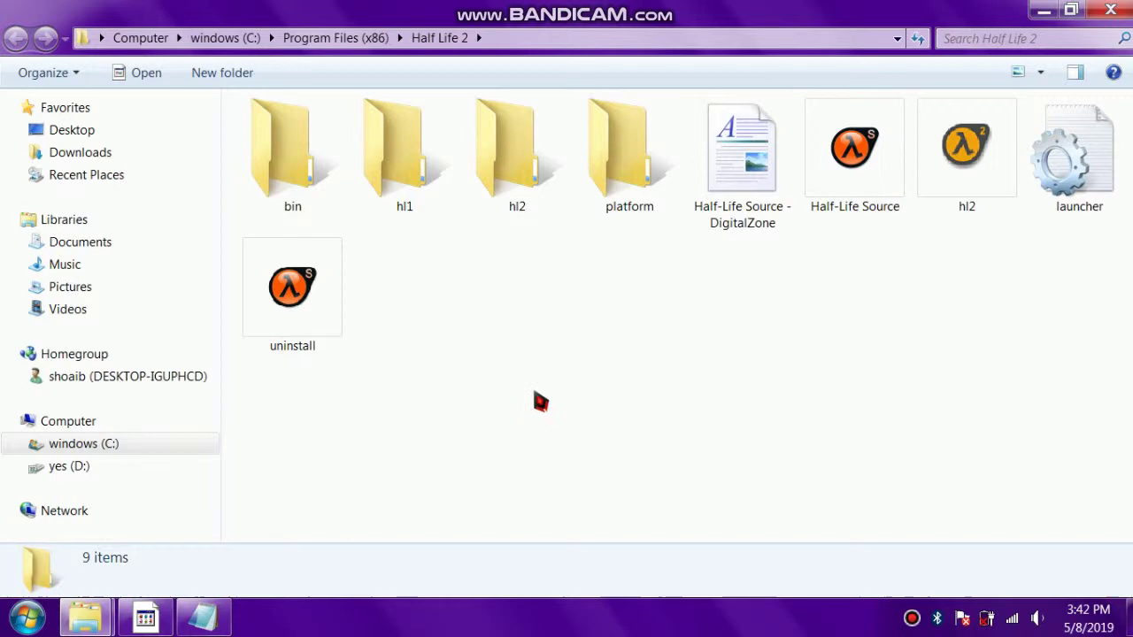
pyautogui.click(496, 415)
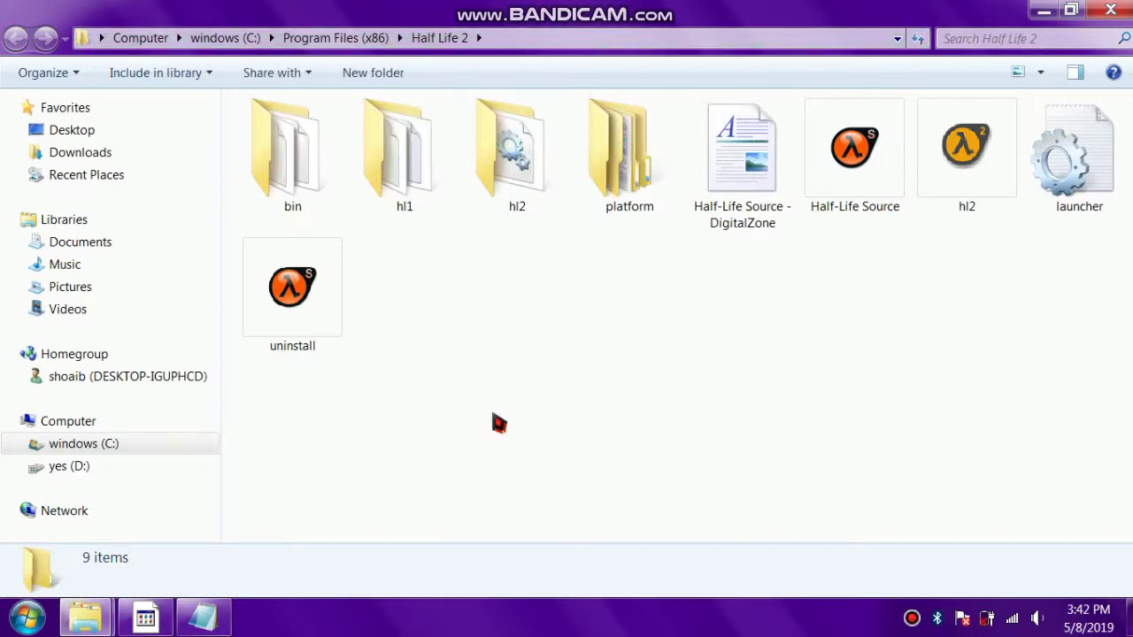
pyautogui.click(412, 531)
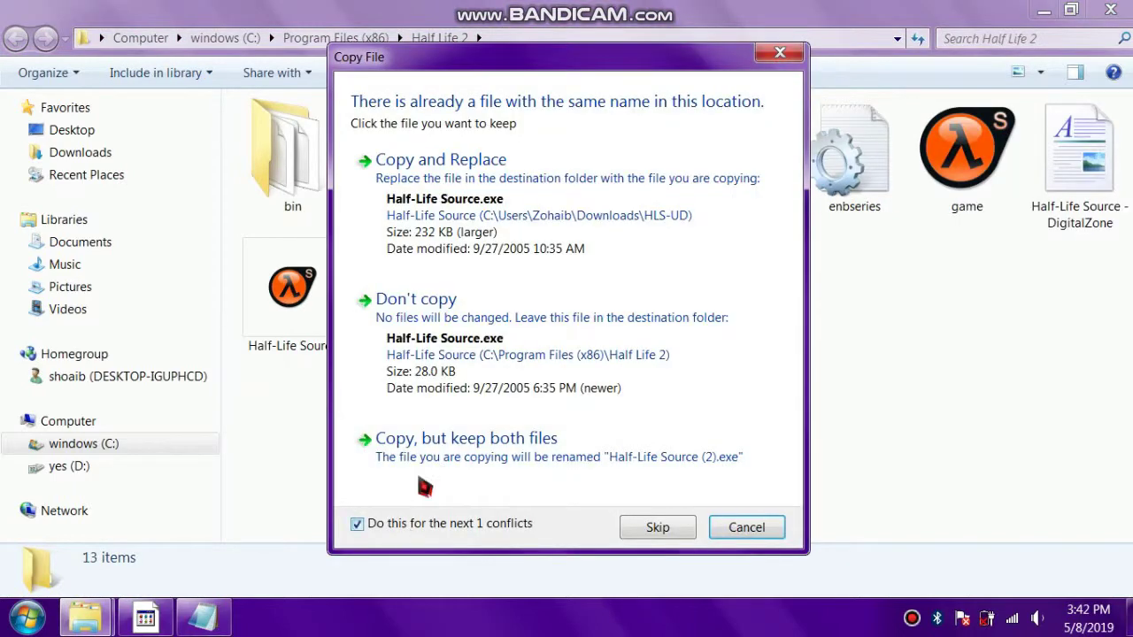
pyautogui.click(482, 240)
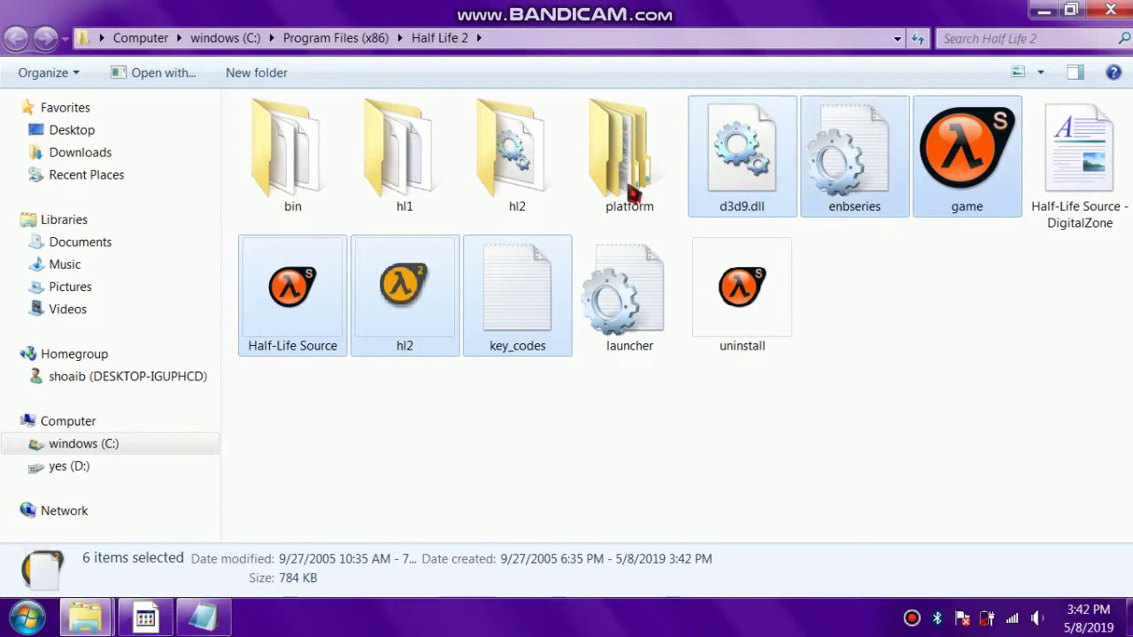
pyautogui.click(354, 470)
# Step: Return to the HLS-UD folder and copy its hl1 folder
pyautogui.moveTo(84, 624)
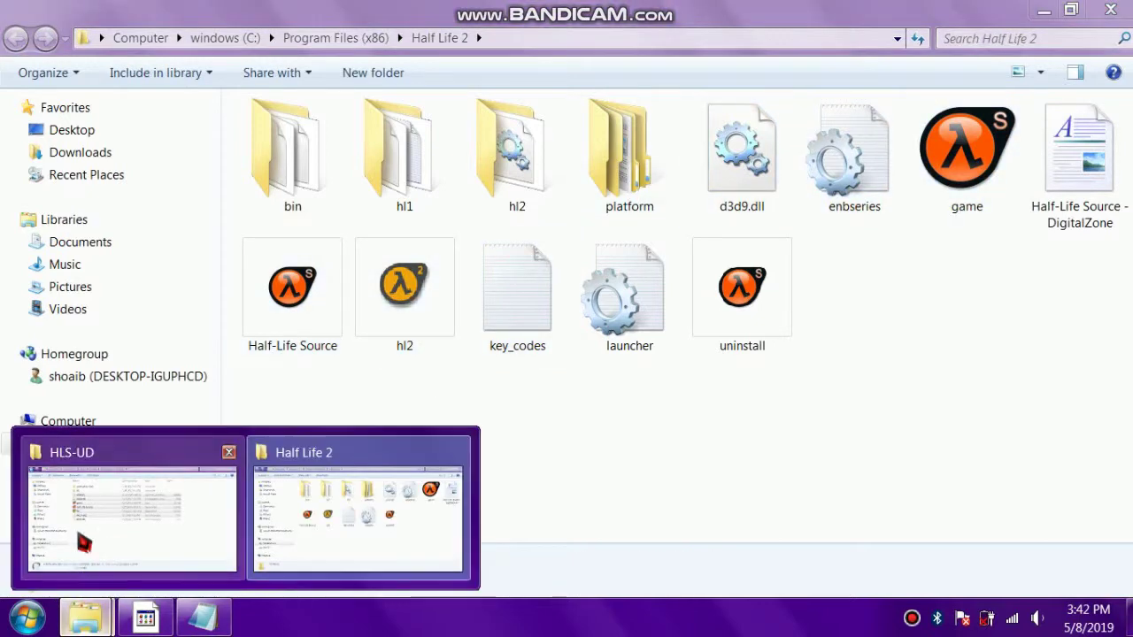
pyautogui.click(80, 498)
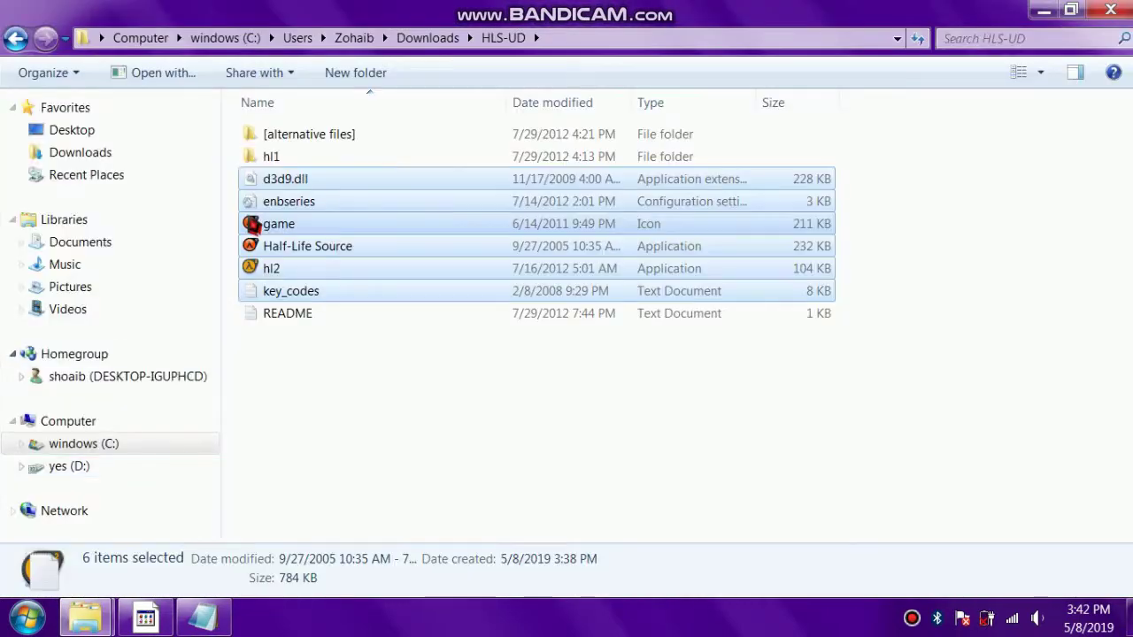
pyautogui.click(282, 159)
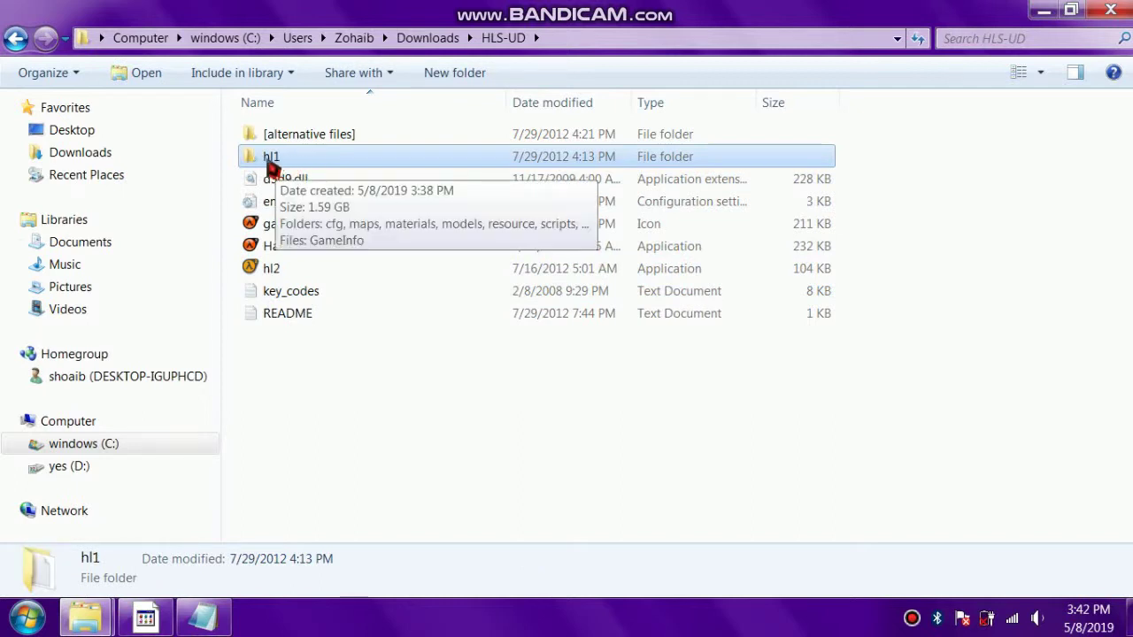
pyautogui.rightClick(263, 157)
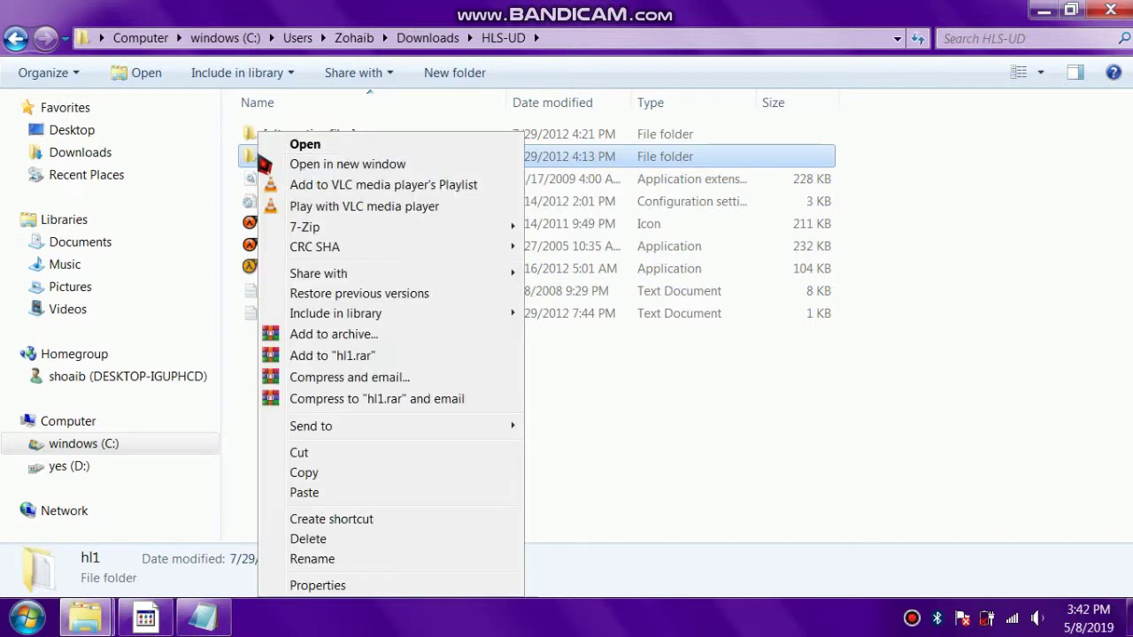
pyautogui.click(320, 482)
# Step: Paste the copied hl1 folder into the Half Life 2 folder and agree to merge it with the existing hl1 folder
pyautogui.moveTo(86, 617)
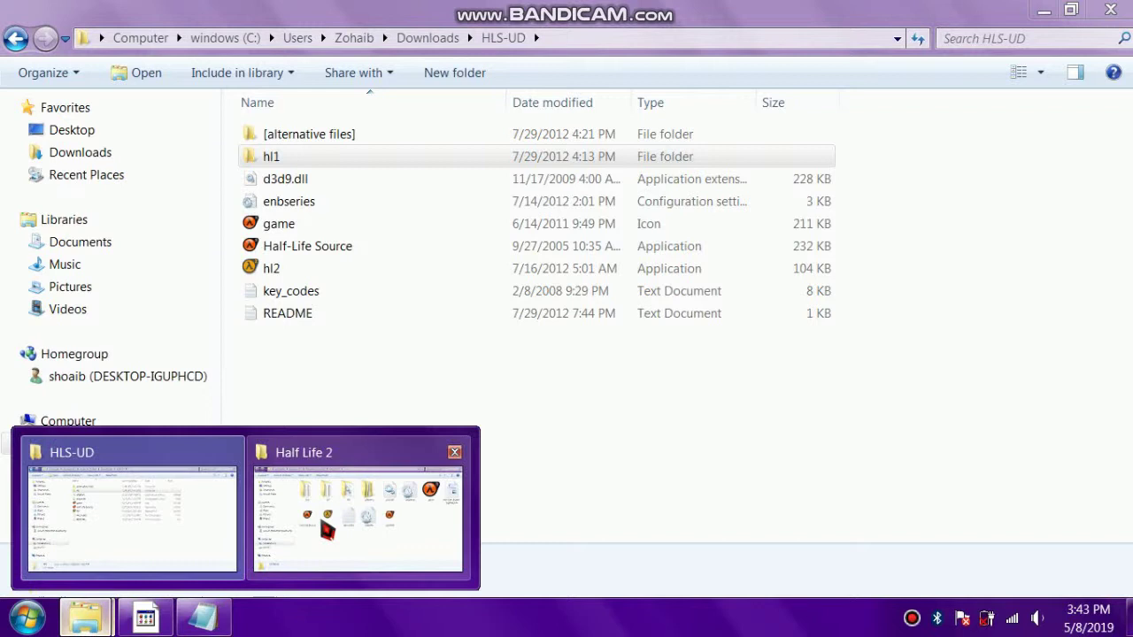
pyautogui.click(407, 460)
pyautogui.rightClick(407, 413)
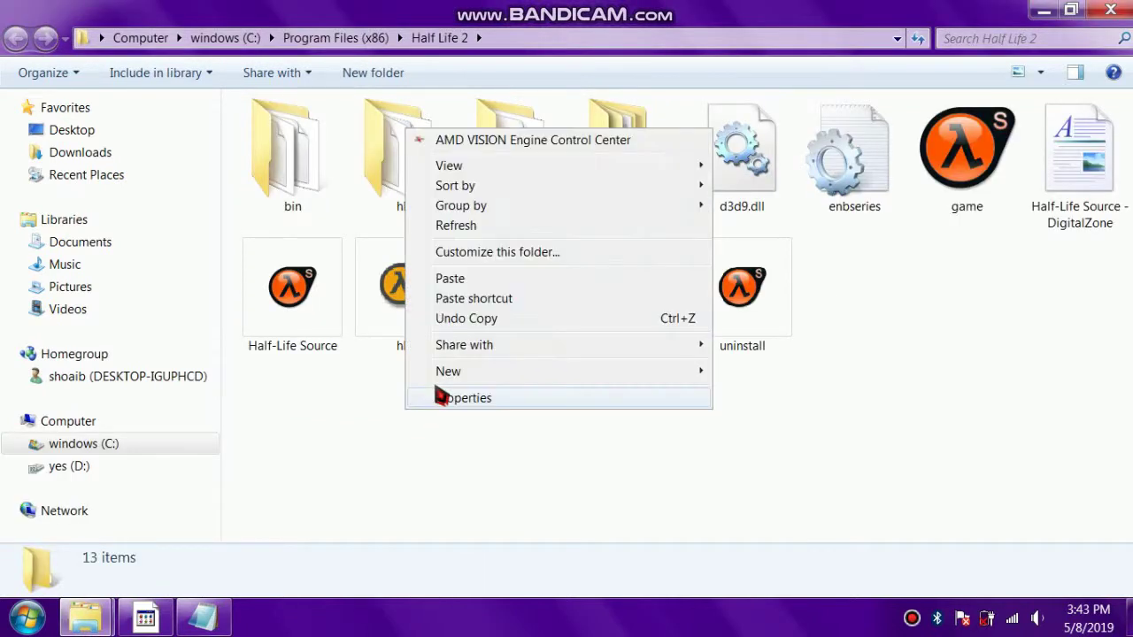
pyautogui.click(461, 279)
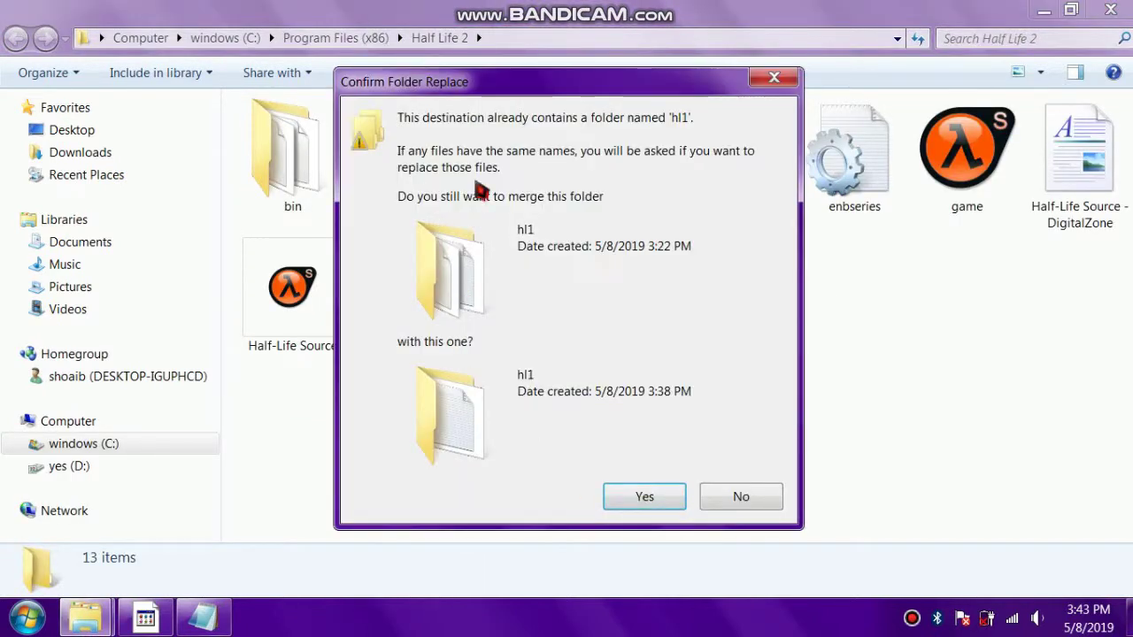
pyautogui.click(638, 497)
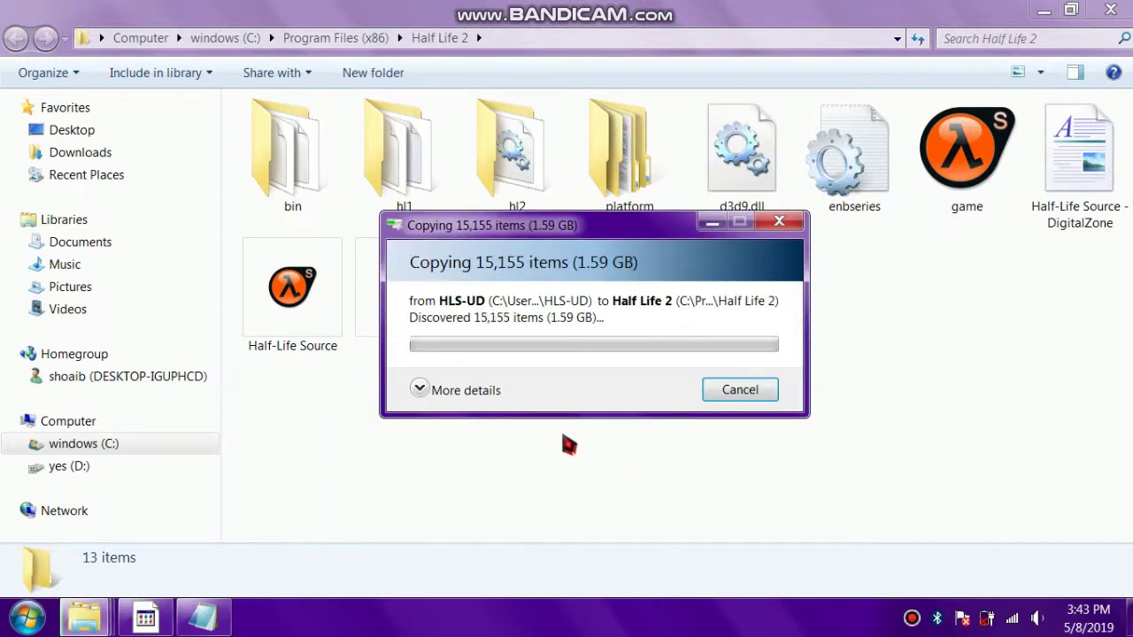
# Step: Copy and replace all files with the same names, and merge all the existing subfolders
pyautogui.click(472, 397)
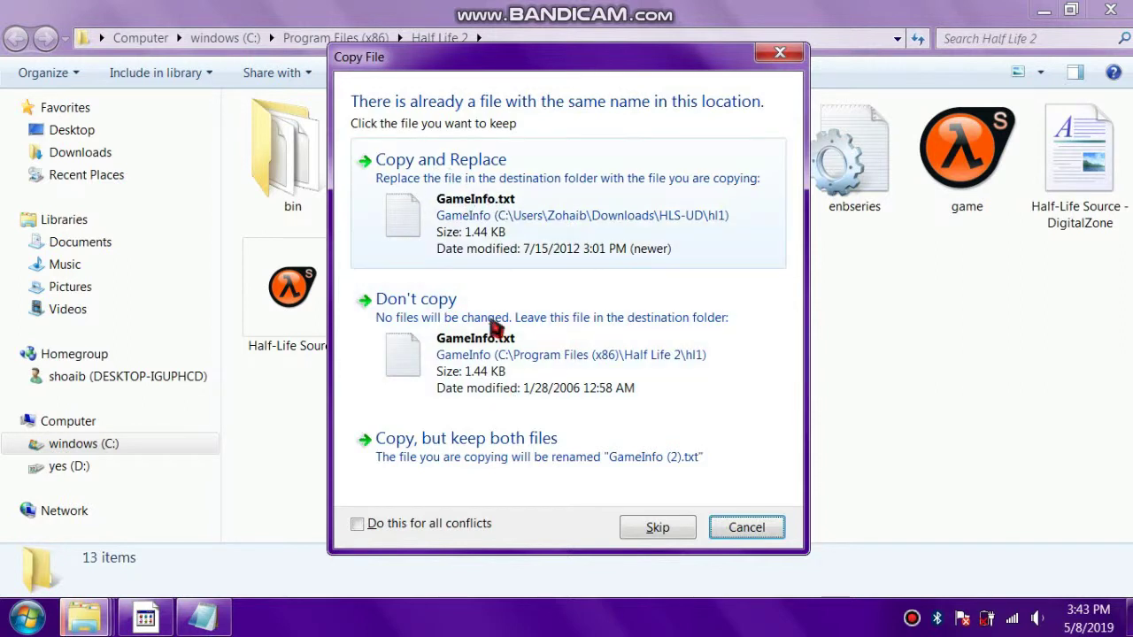
pyautogui.click(411, 524)
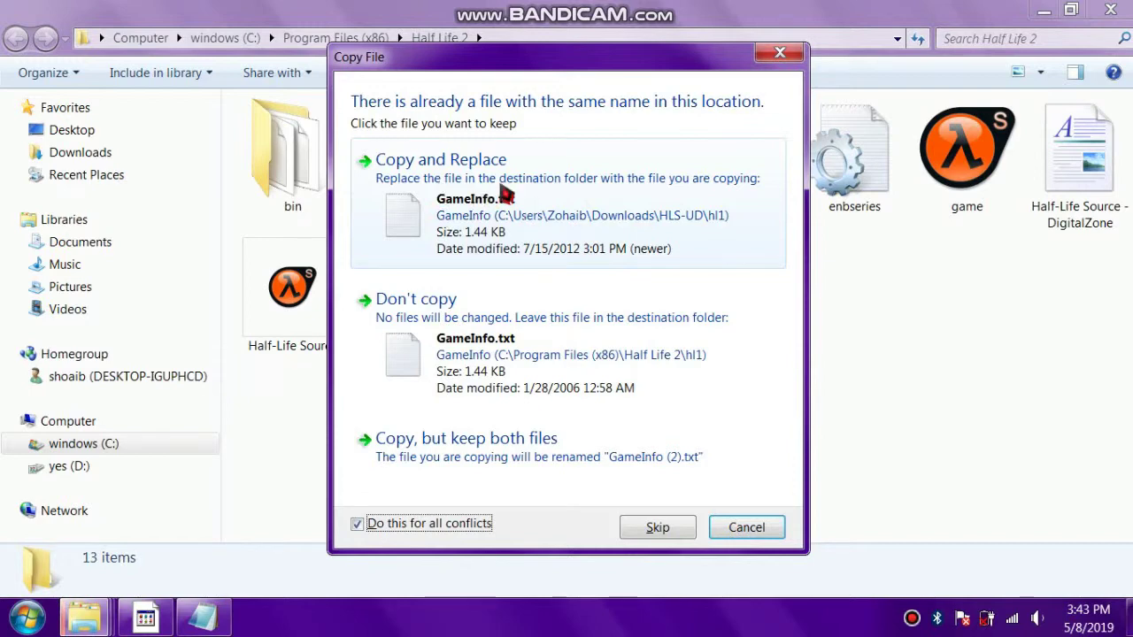
pyautogui.click(505, 194)
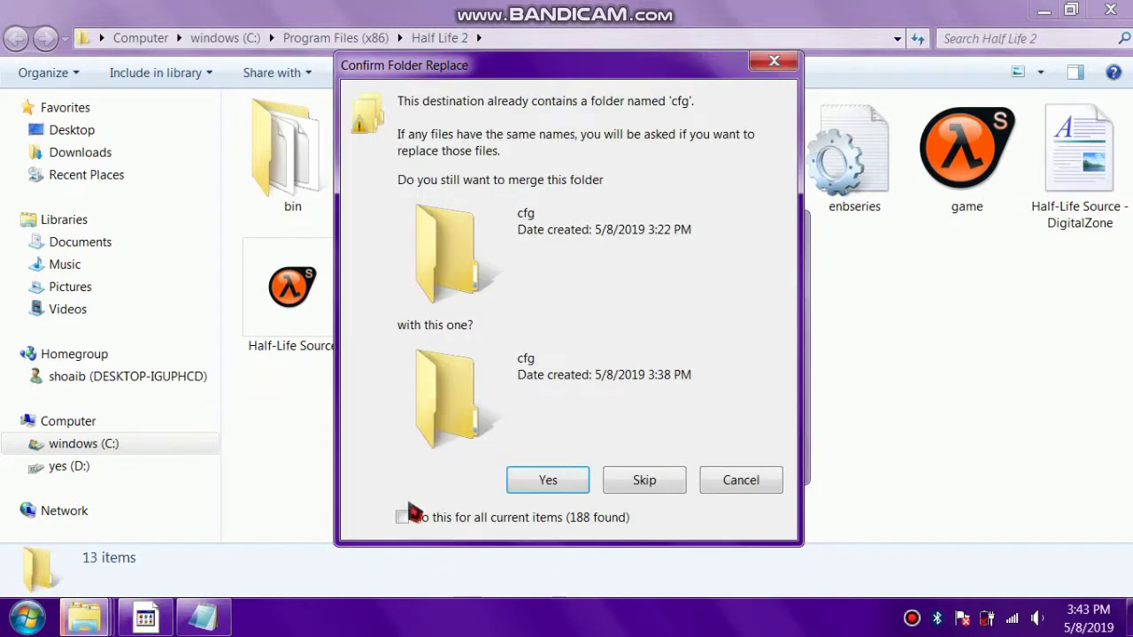
pyautogui.click(436, 522)
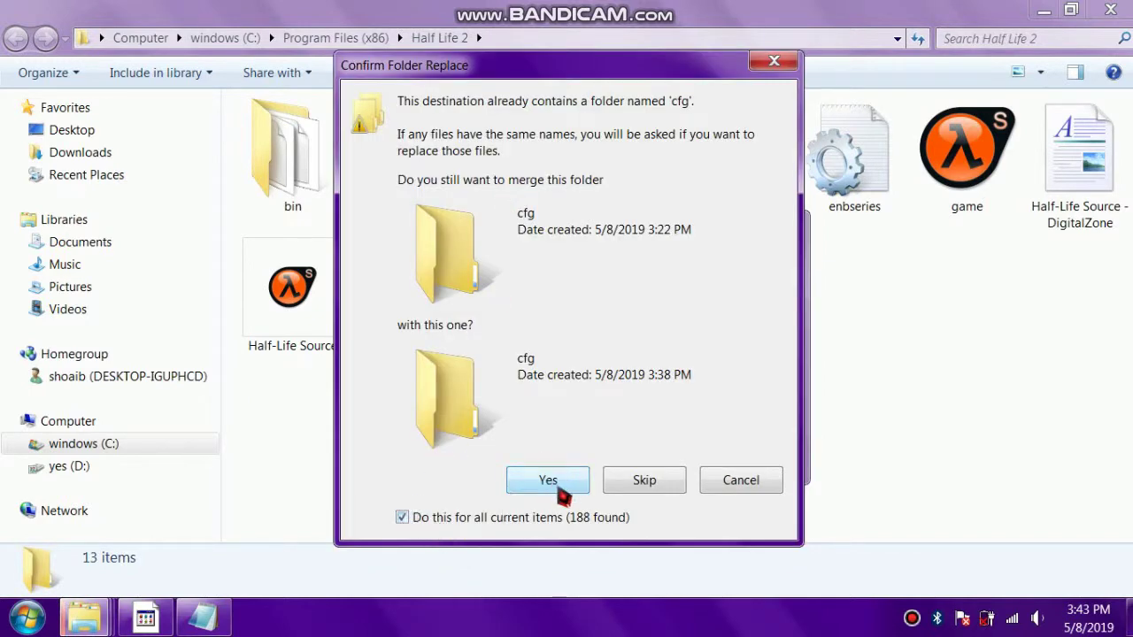
pyautogui.click(549, 481)
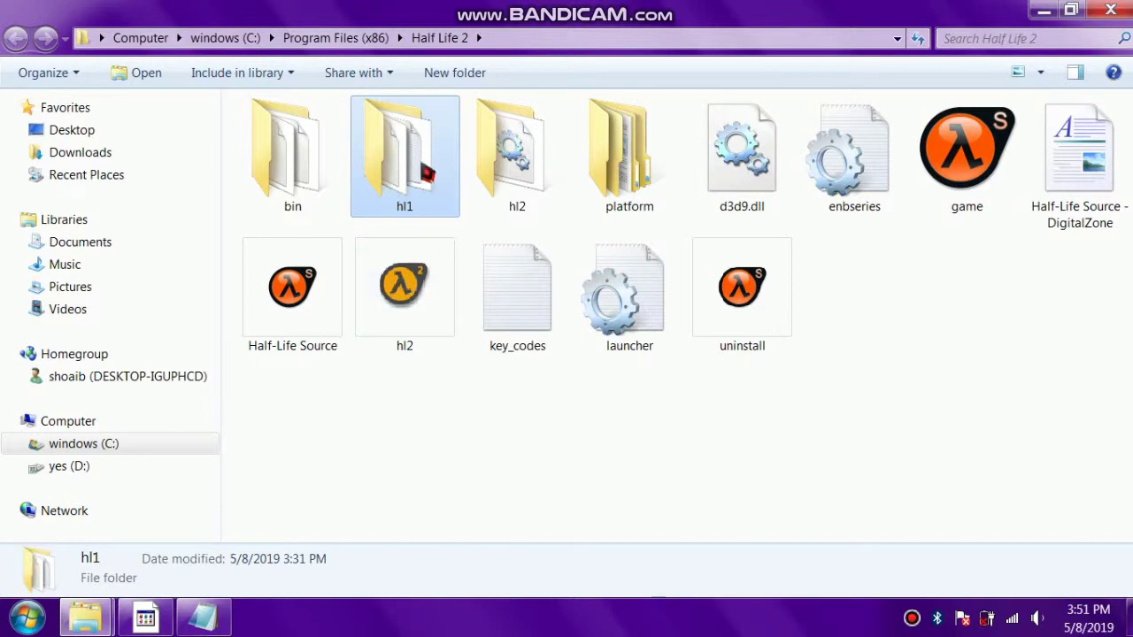
# Step: Copy all the tracks from the [alternative files]\New Music\hl1\sound\music folder of HLS-UD
pyautogui.click(85, 618)
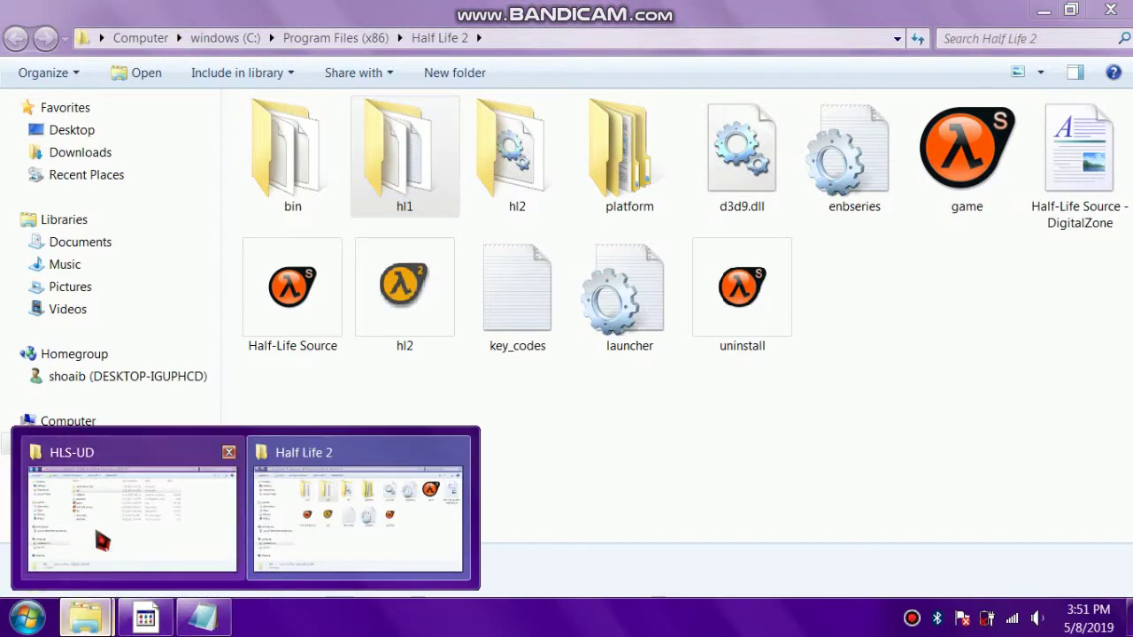
pyautogui.click(99, 536)
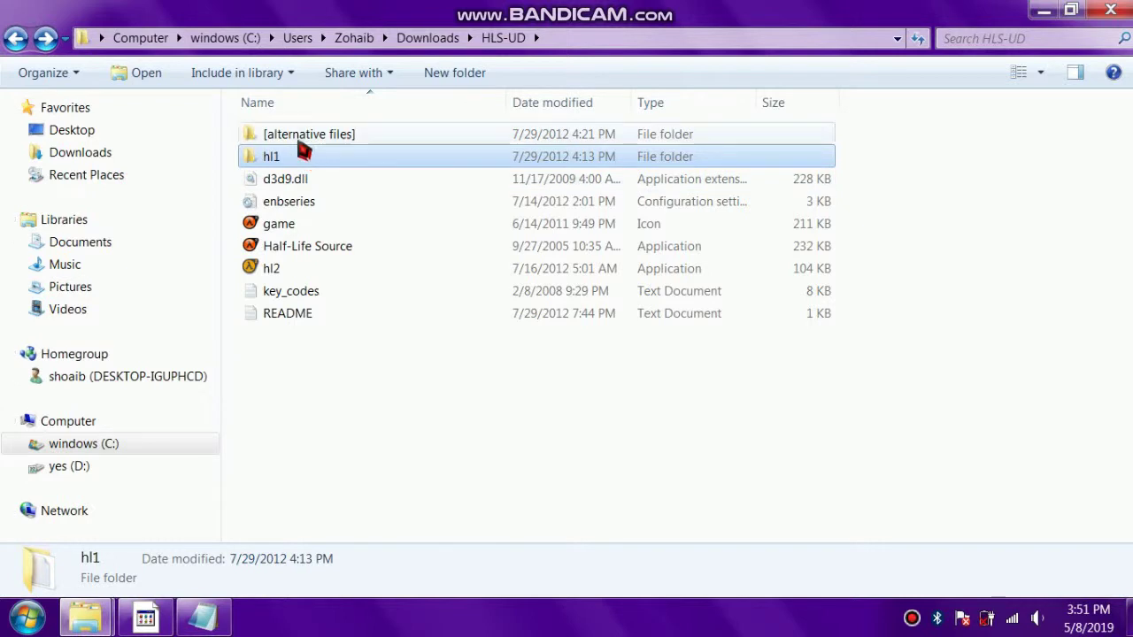
pyautogui.doubleClick(268, 146)
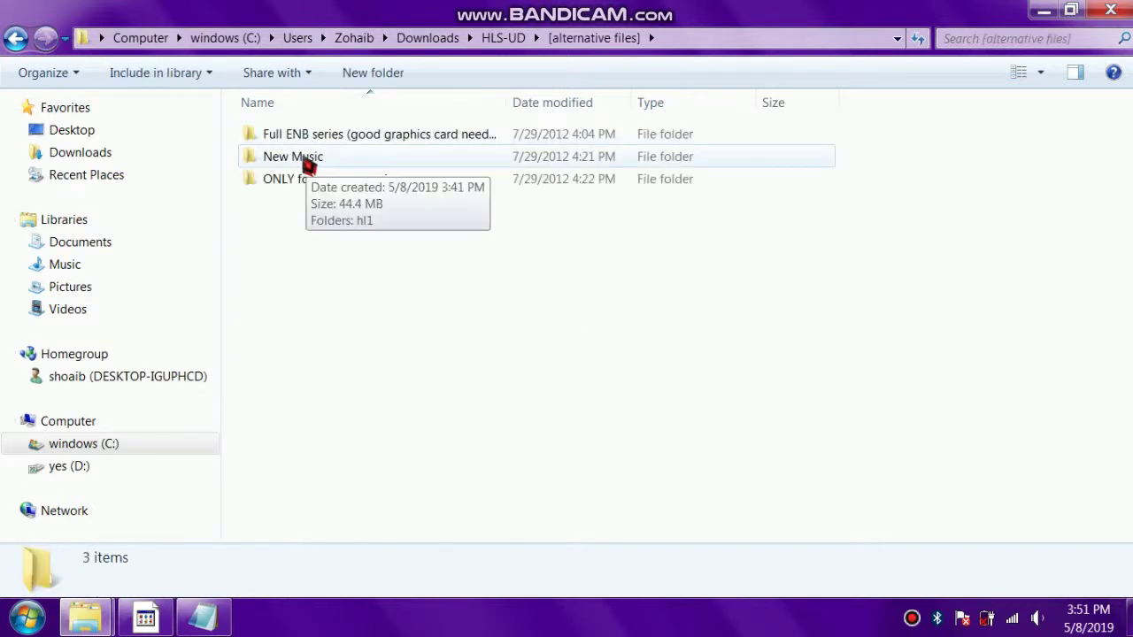
pyautogui.doubleClick(305, 161)
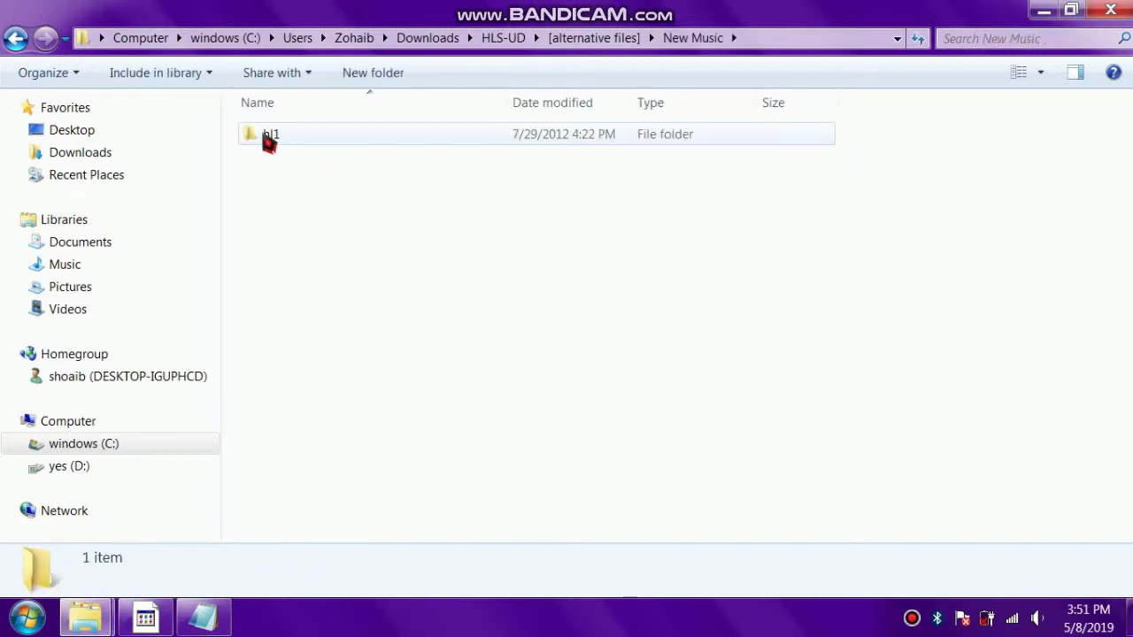
pyautogui.doubleClick(280, 142)
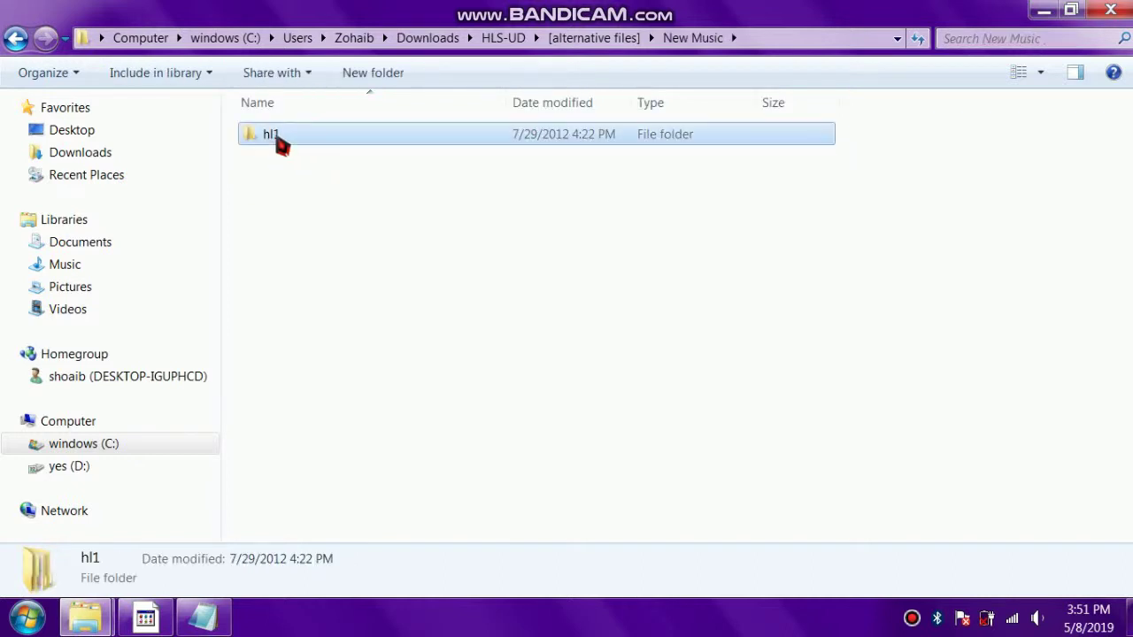
pyautogui.doubleClick(285, 142)
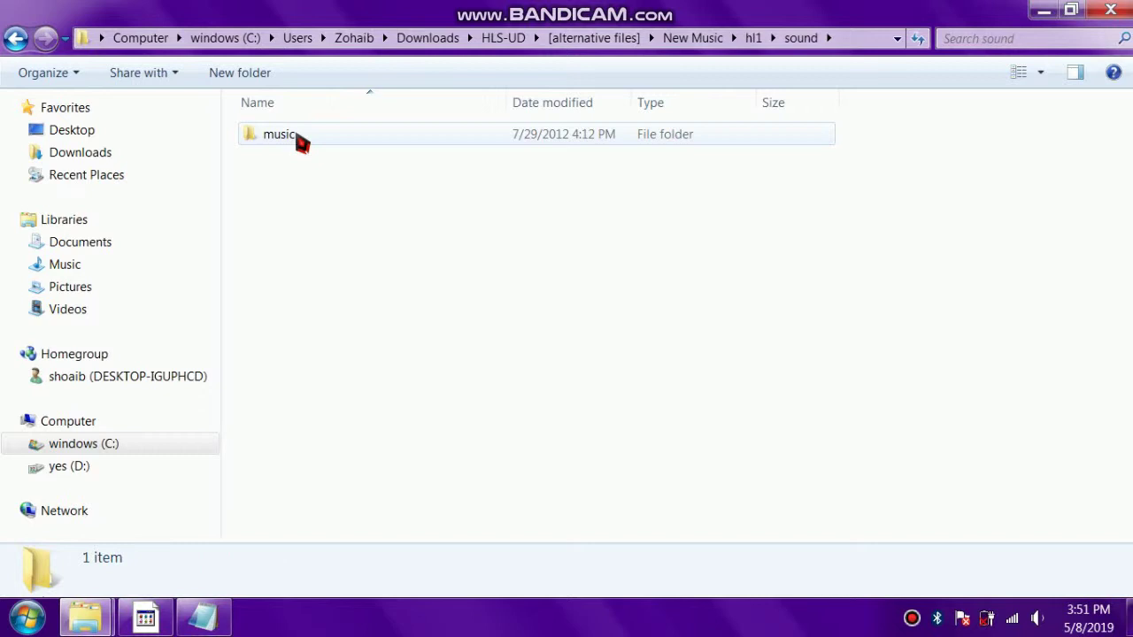
pyautogui.doubleClick(296, 142)
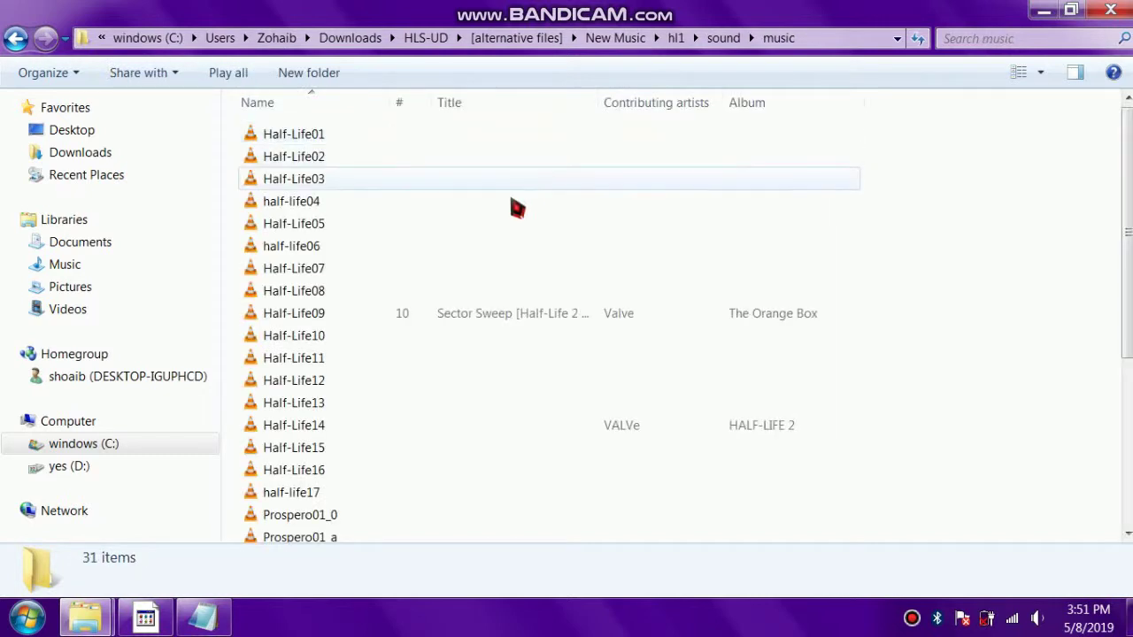
pyautogui.hotkey('ctrl', 'a')
pyautogui.rightClick(288, 204)
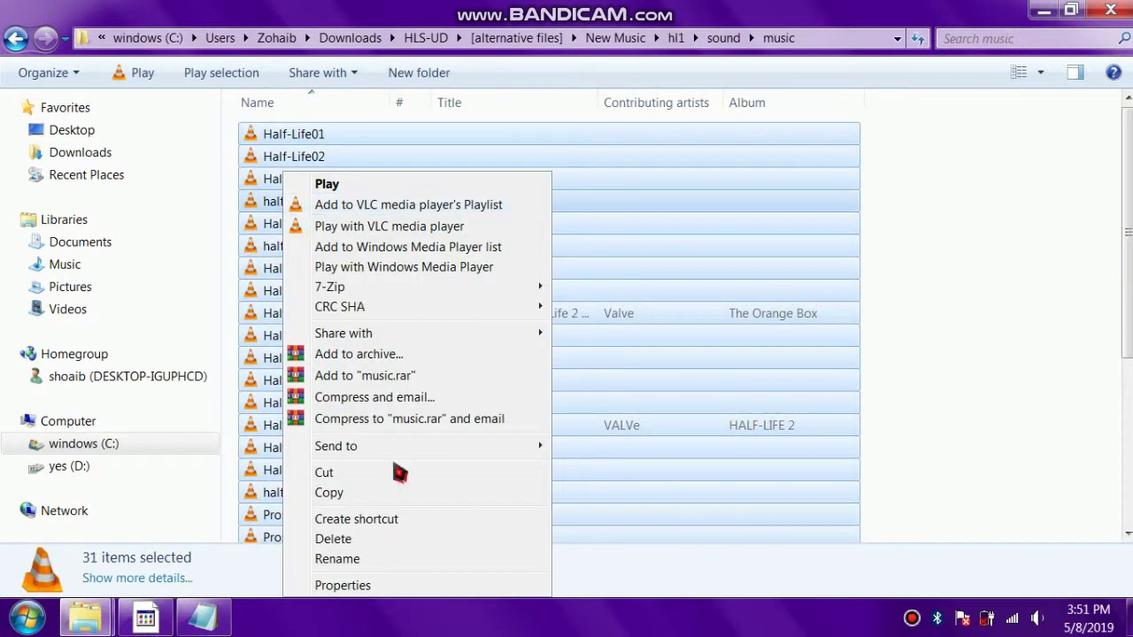
pyautogui.click(345, 496)
# Step: Switch to the Half Life 2 game folder and open its hl1\sound\music folder
pyautogui.click(85, 618)
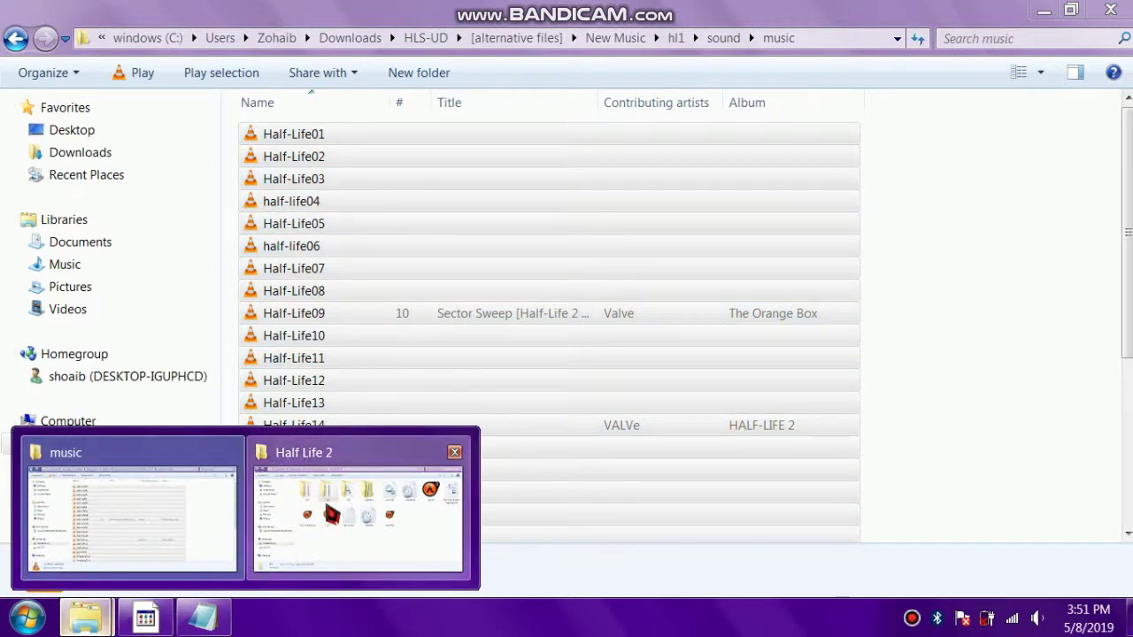
pyautogui.click(323, 516)
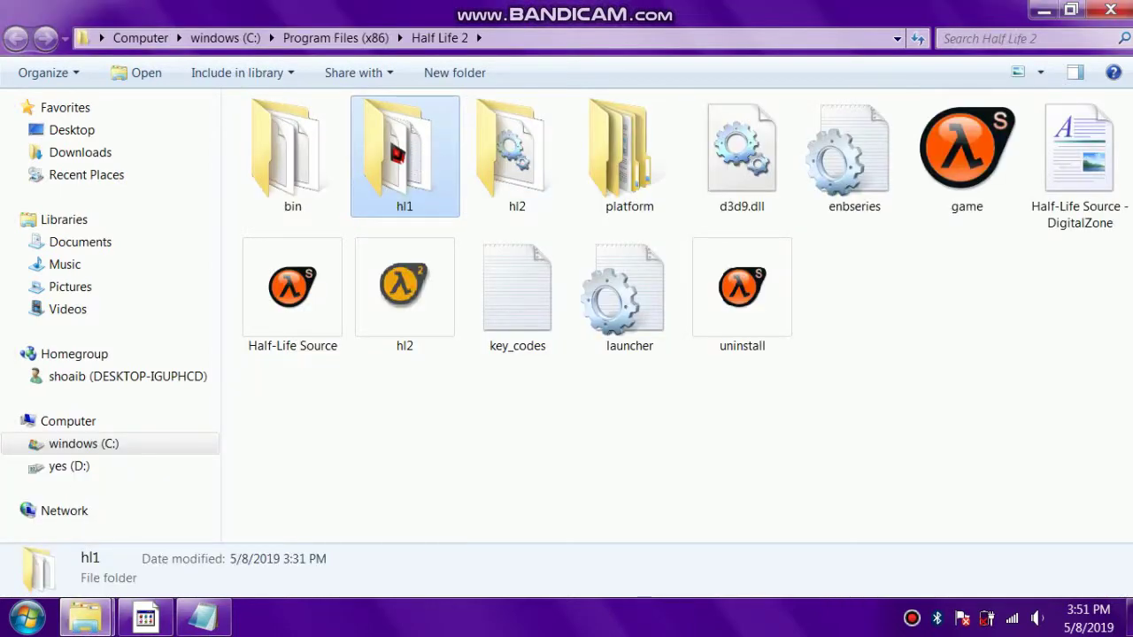
pyautogui.doubleClick(397, 152)
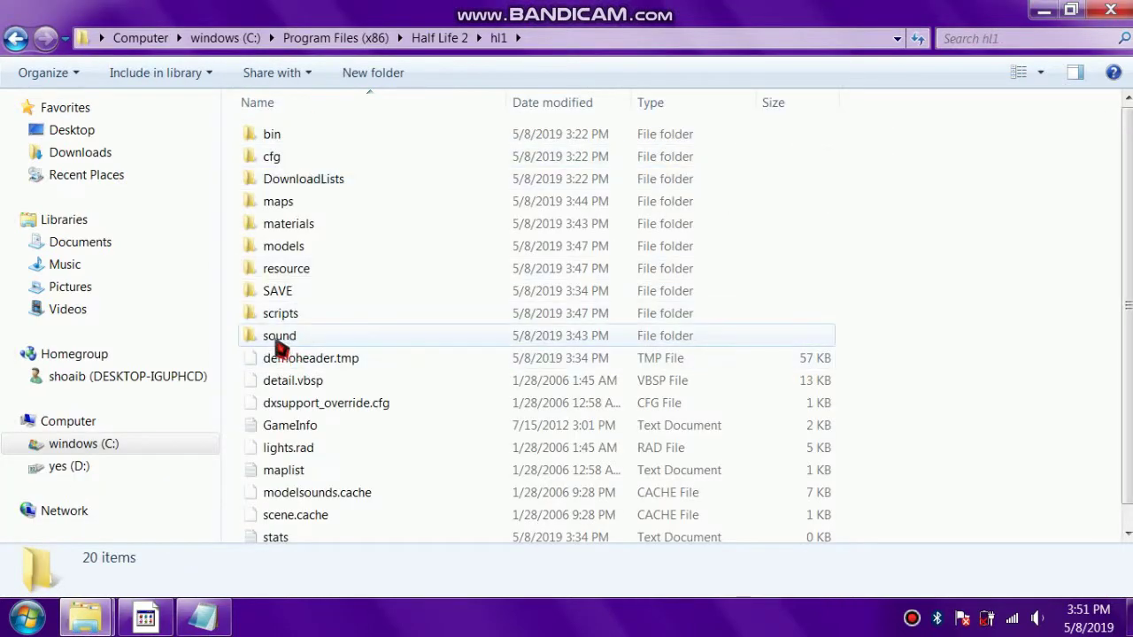
pyautogui.doubleClick(278, 341)
pyautogui.click(299, 141)
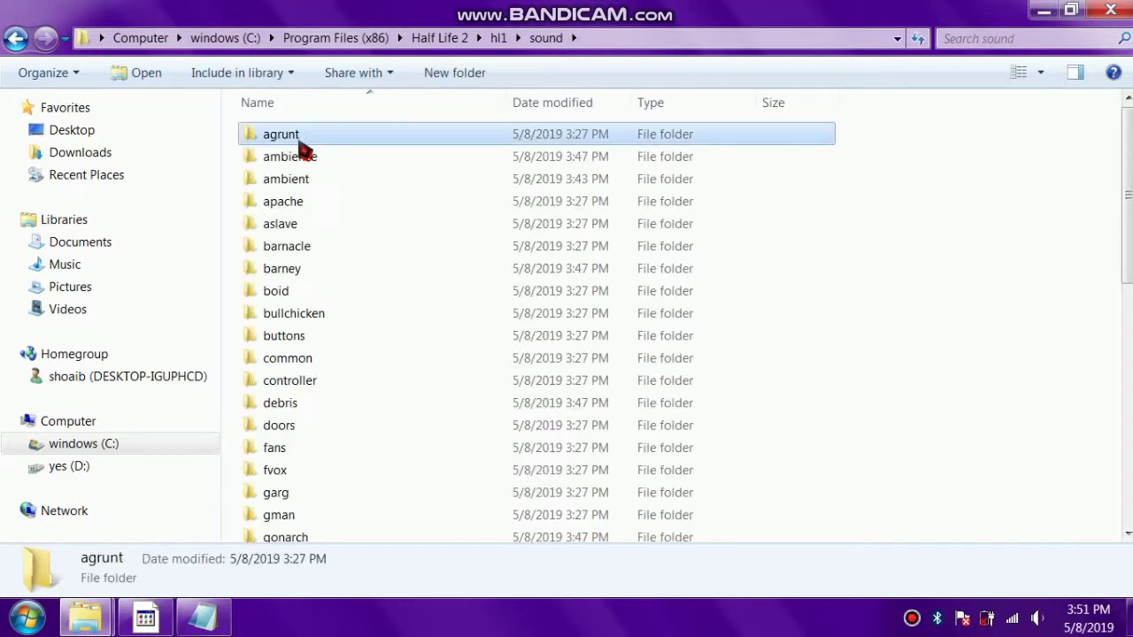
pyautogui.scroll(-8, 301, 151)
pyautogui.click(336, 215)
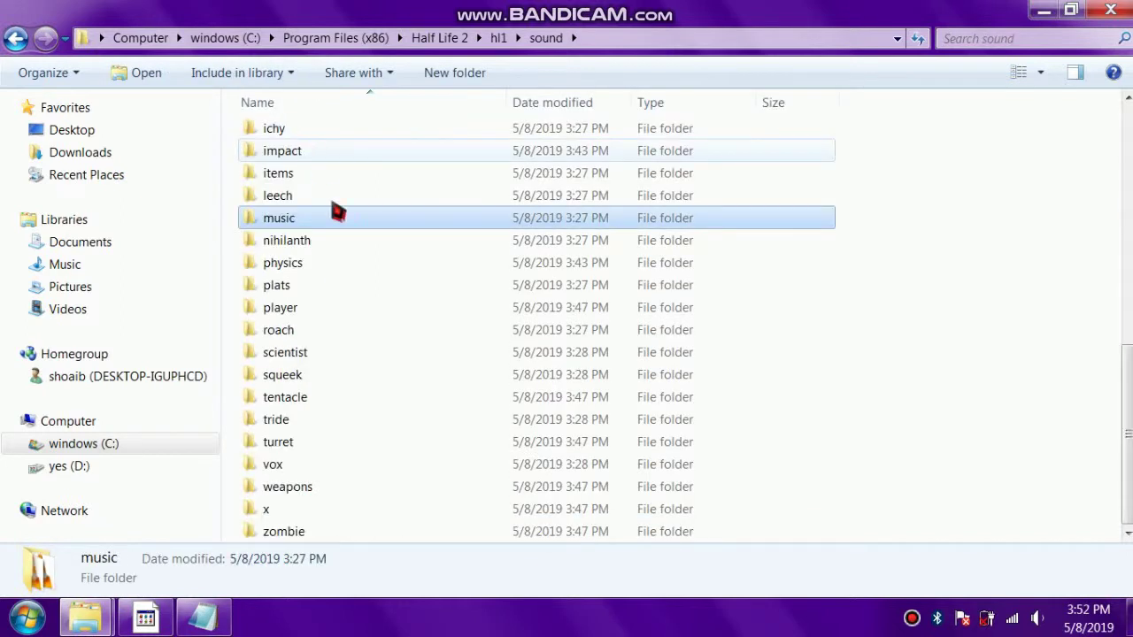
pyautogui.doubleClick(285, 222)
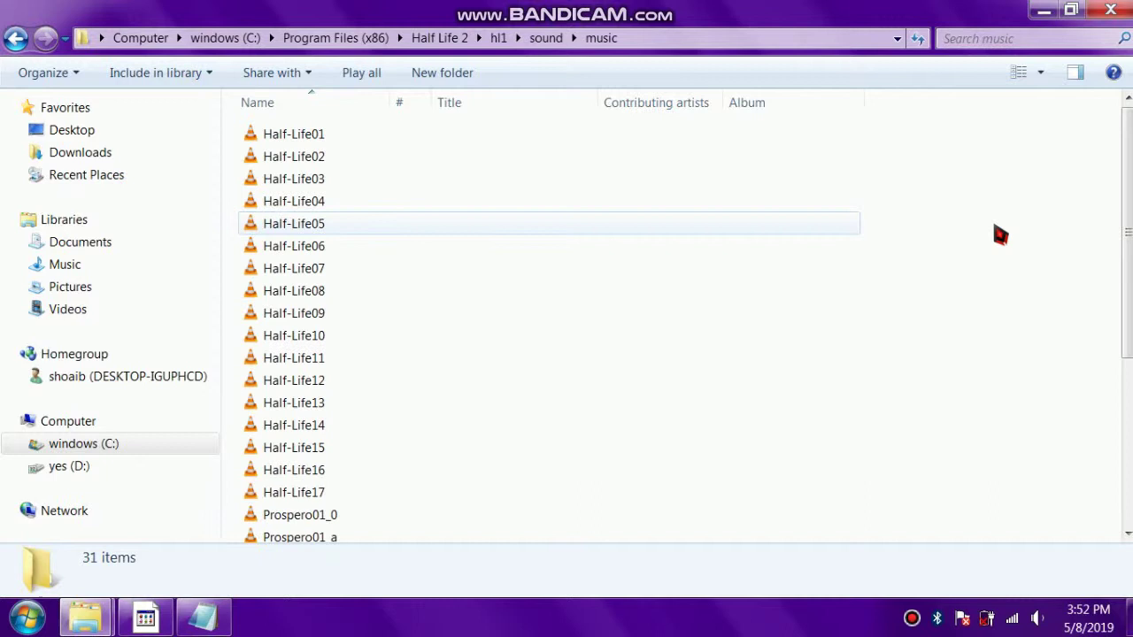
# Step: Paste the copied tracks into the game's music folder, replacing all files with the same names
pyautogui.rightClick(950, 214)
pyautogui.click(935, 363)
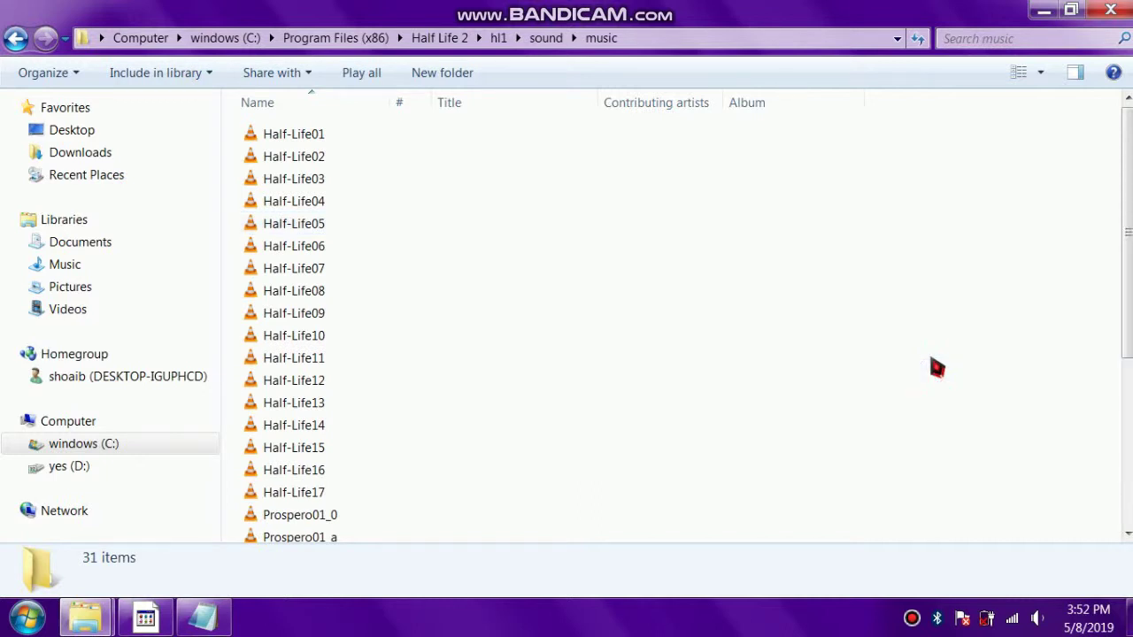
pyautogui.click(436, 543)
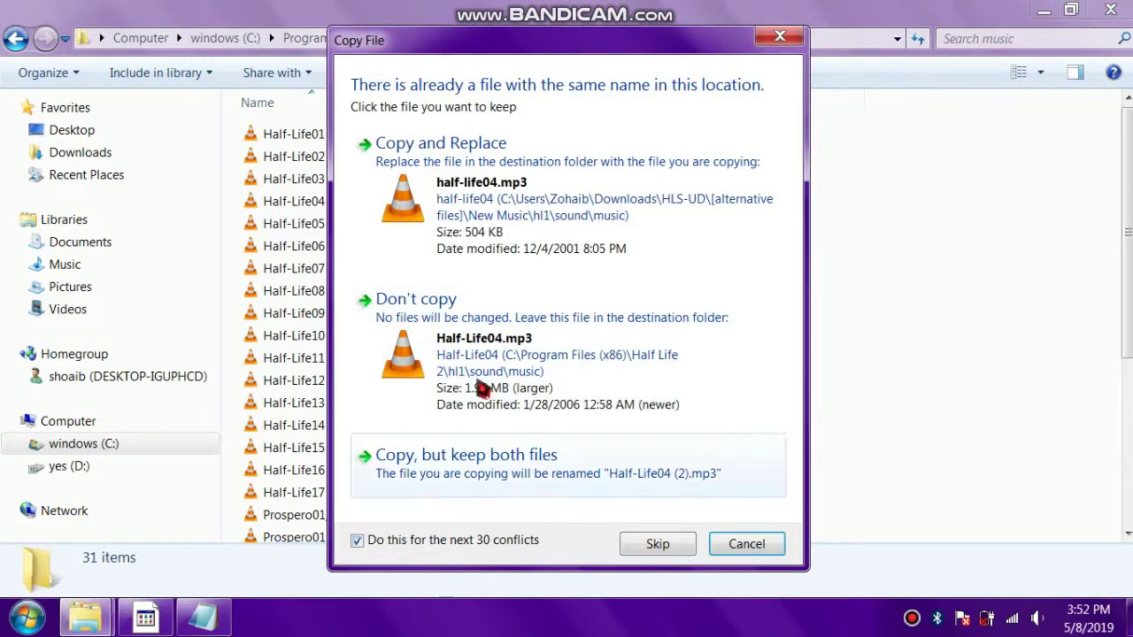
pyautogui.click(423, 387)
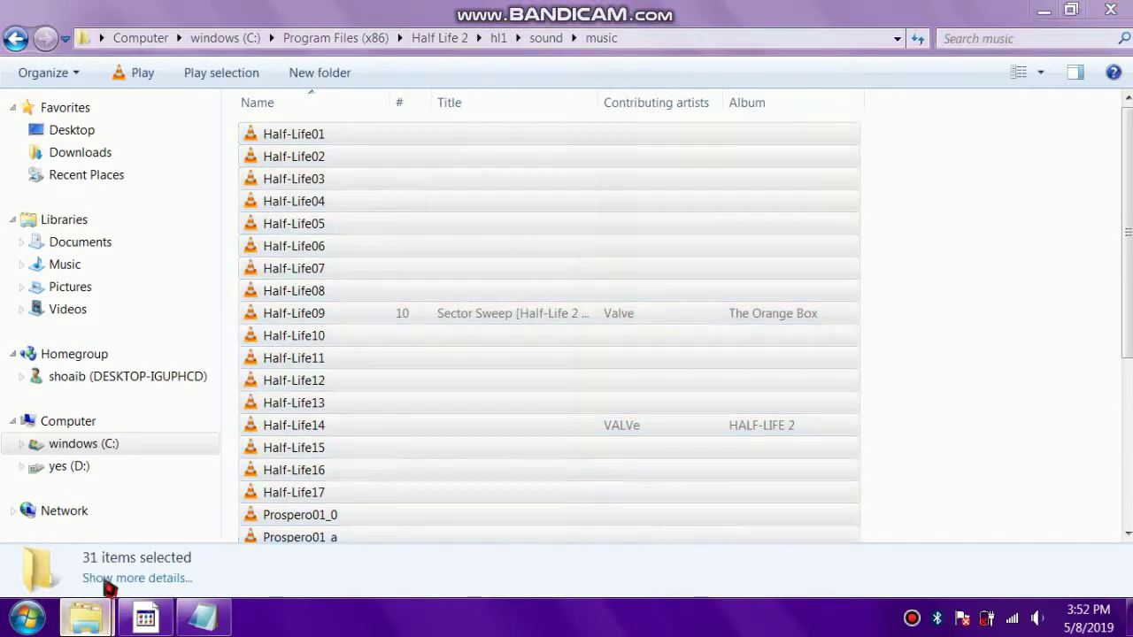
# Step: Copy the enbseries file from the Full ENB series (good graphics card needed) folder in HLS-UD's [alternative files]
pyautogui.moveTo(86, 616)
pyautogui.click(139, 475)
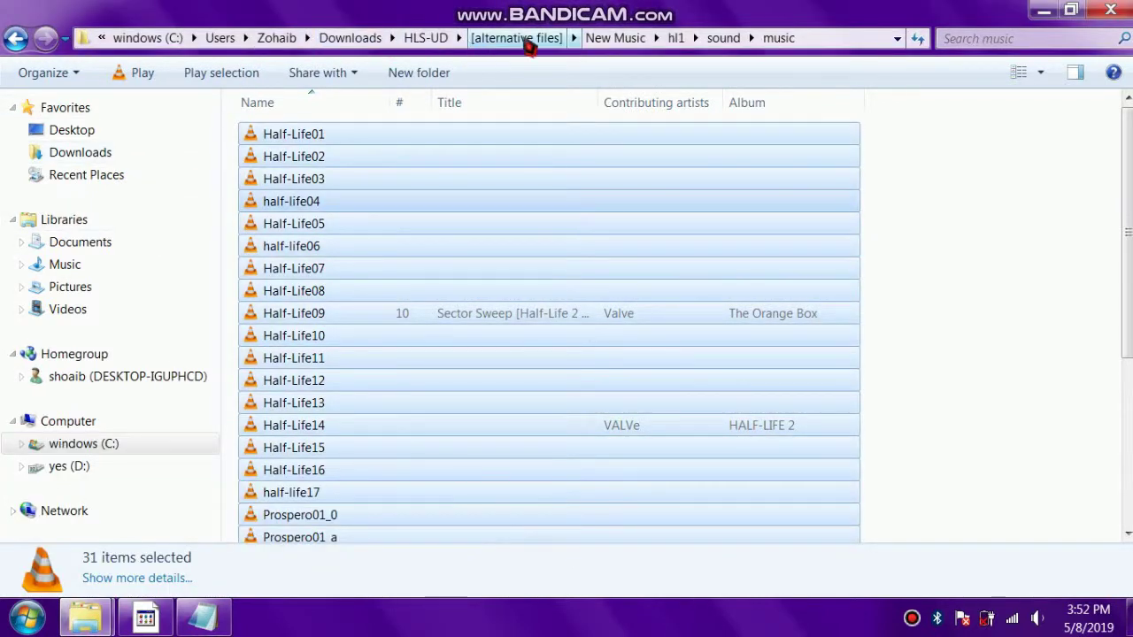
pyautogui.click(616, 38)
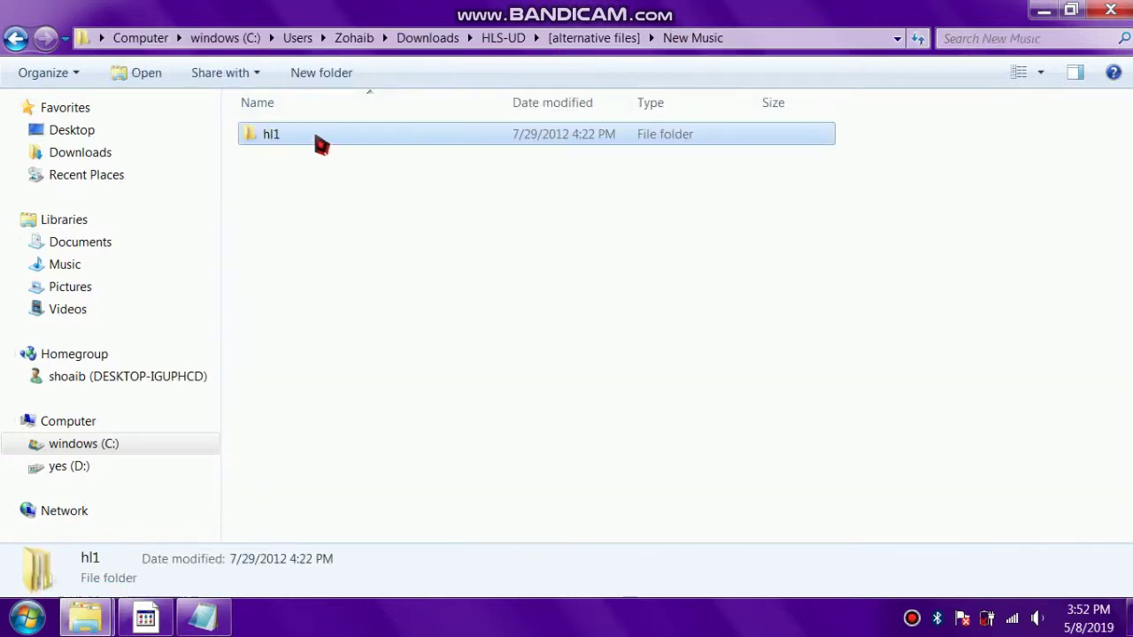
pyautogui.click(597, 42)
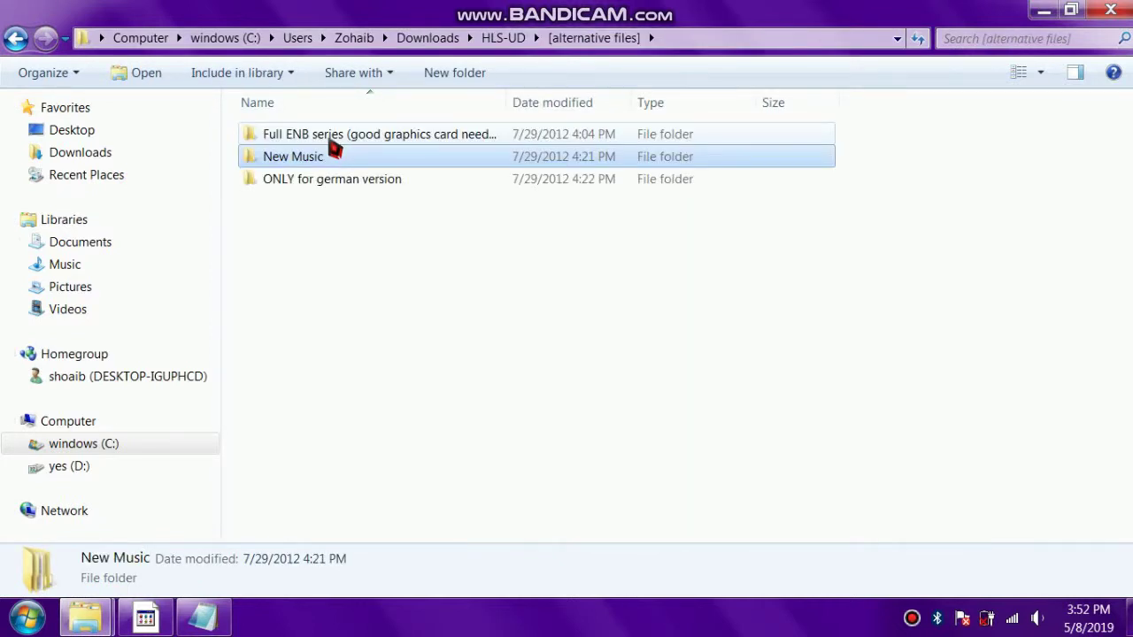
pyautogui.click(362, 138)
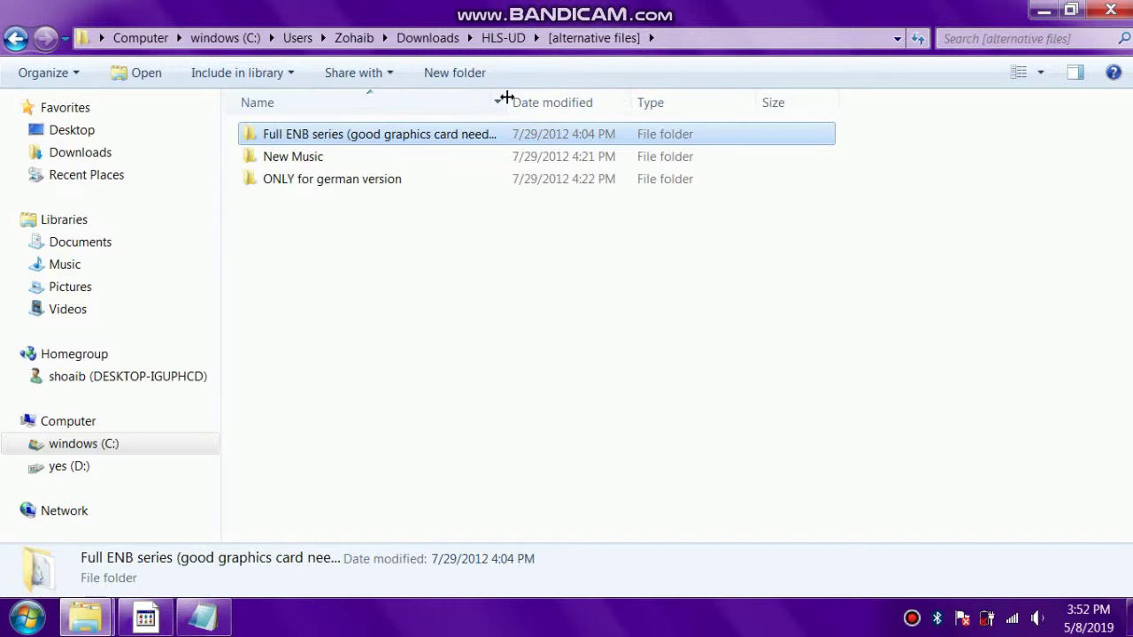
pyautogui.moveTo(507, 97); pyautogui.dragTo(610, 96)
pyautogui.doubleClick(437, 138)
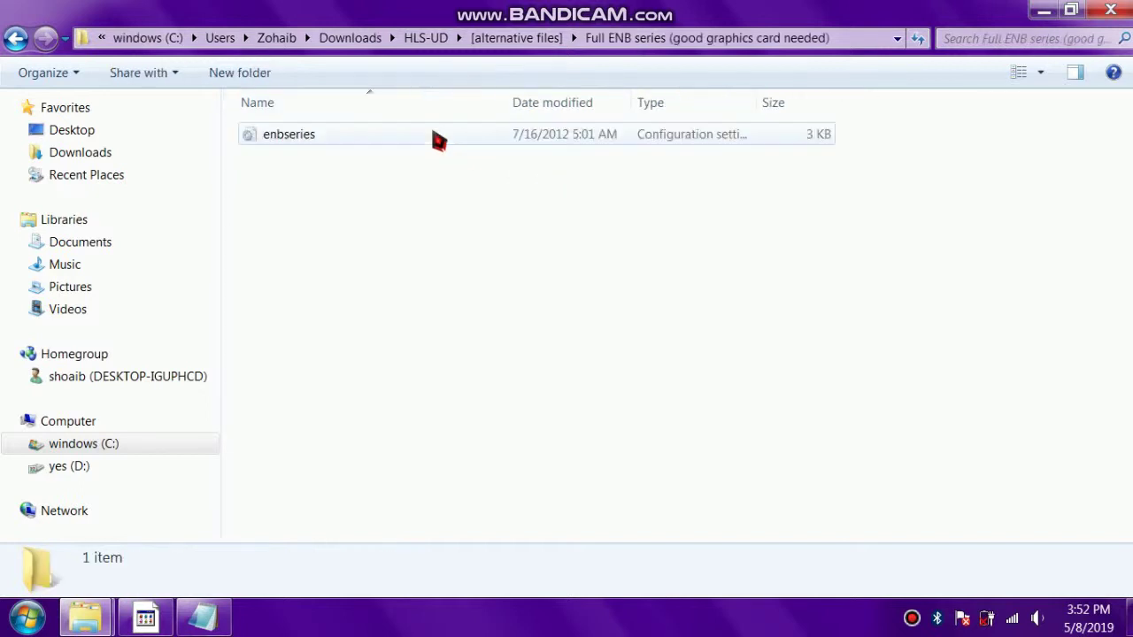
pyautogui.click(283, 144)
pyautogui.rightClick(271, 144)
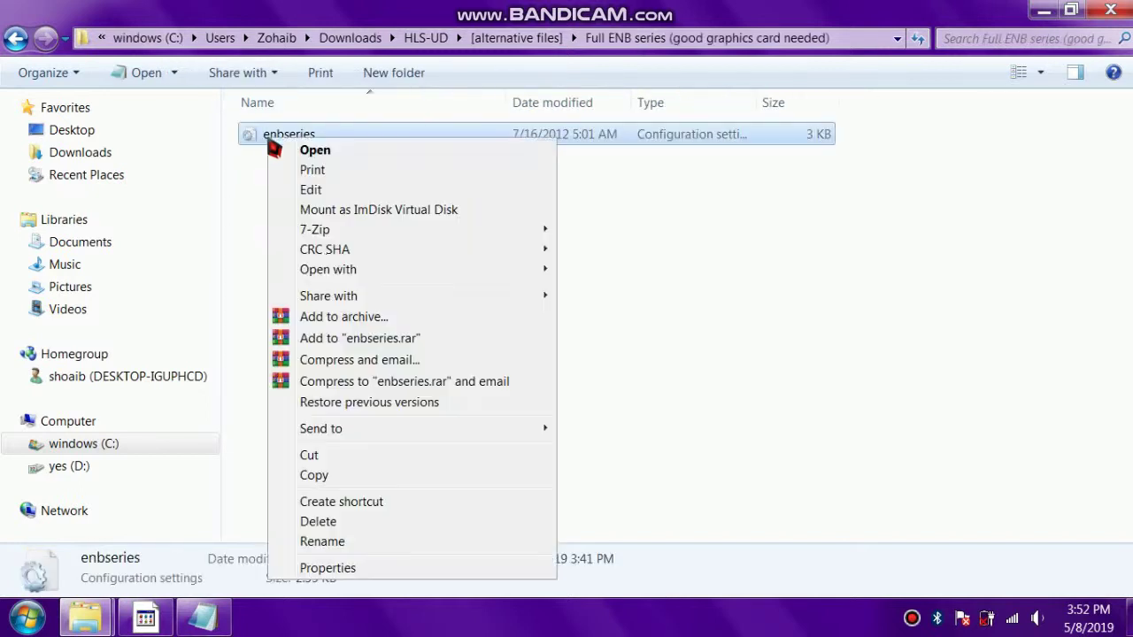
pyautogui.click(327, 477)
# Step: Paste the copied enbseries file into the main Half Life 2 game folder, replacing the existing file
pyautogui.moveTo(86, 618)
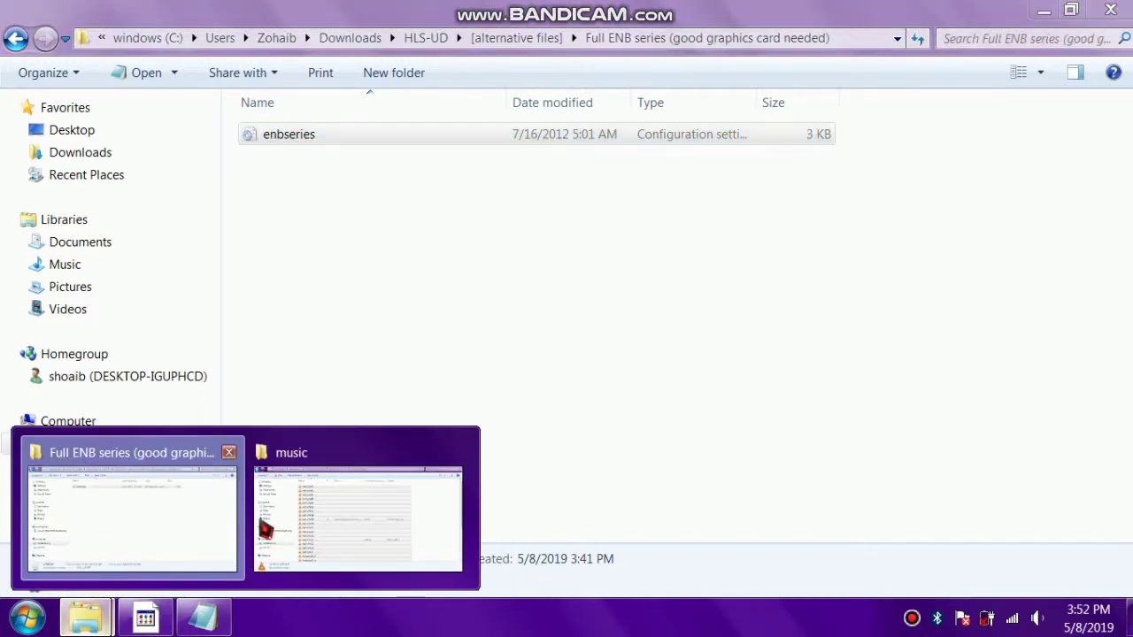
pyautogui.click(334, 518)
pyautogui.click(458, 41)
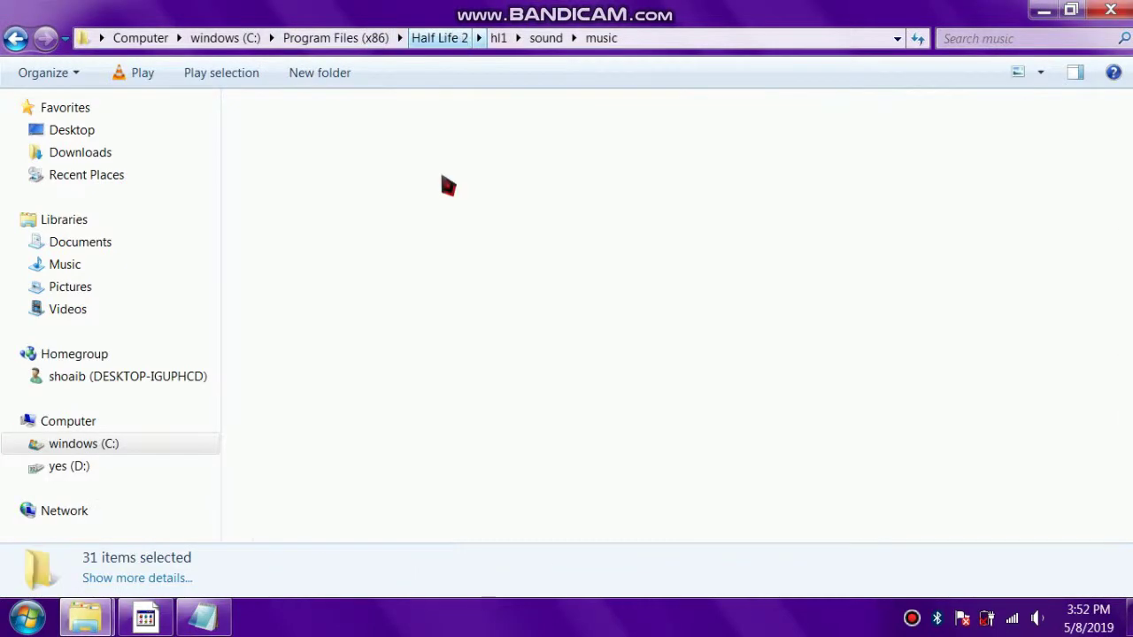
pyautogui.click(852, 277)
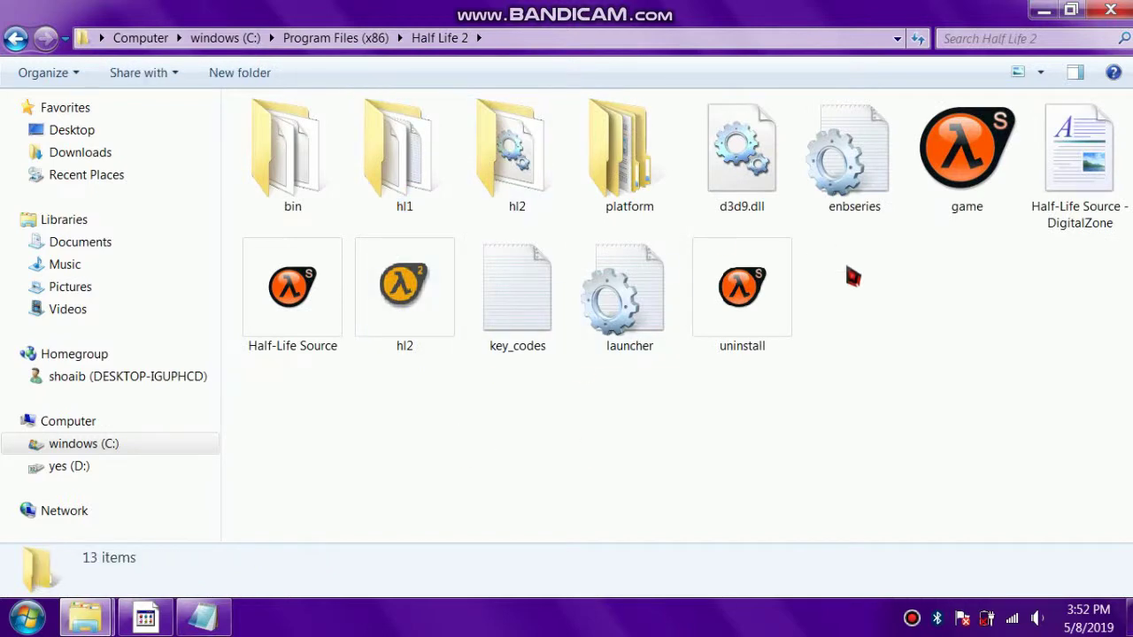
pyautogui.rightClick(898, 346)
pyautogui.click(890, 426)
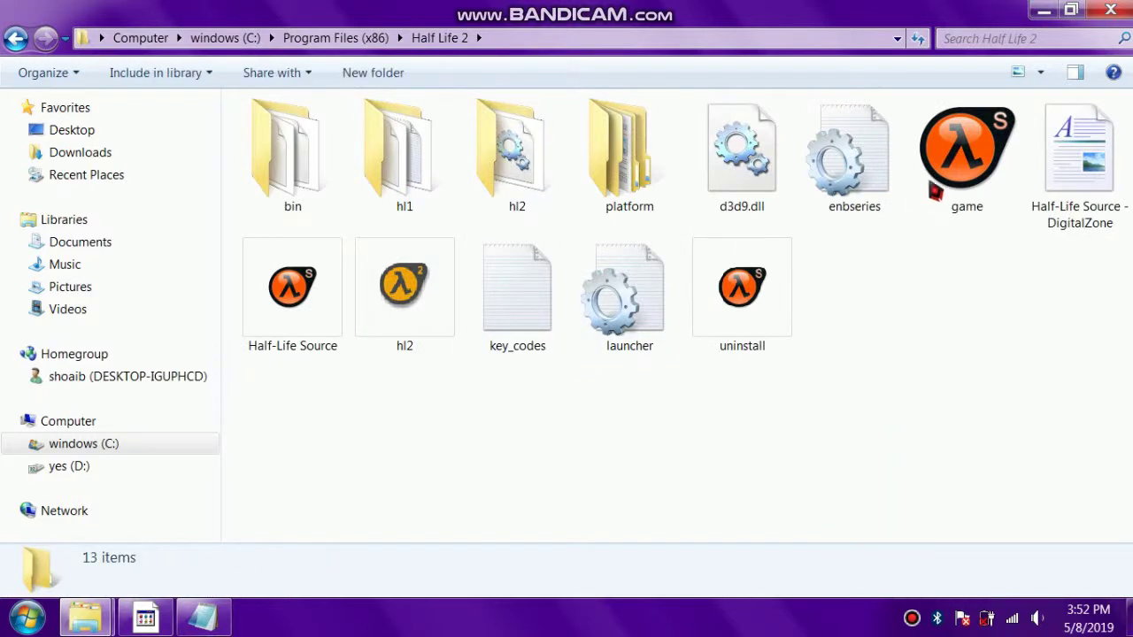
pyautogui.click(547, 239)
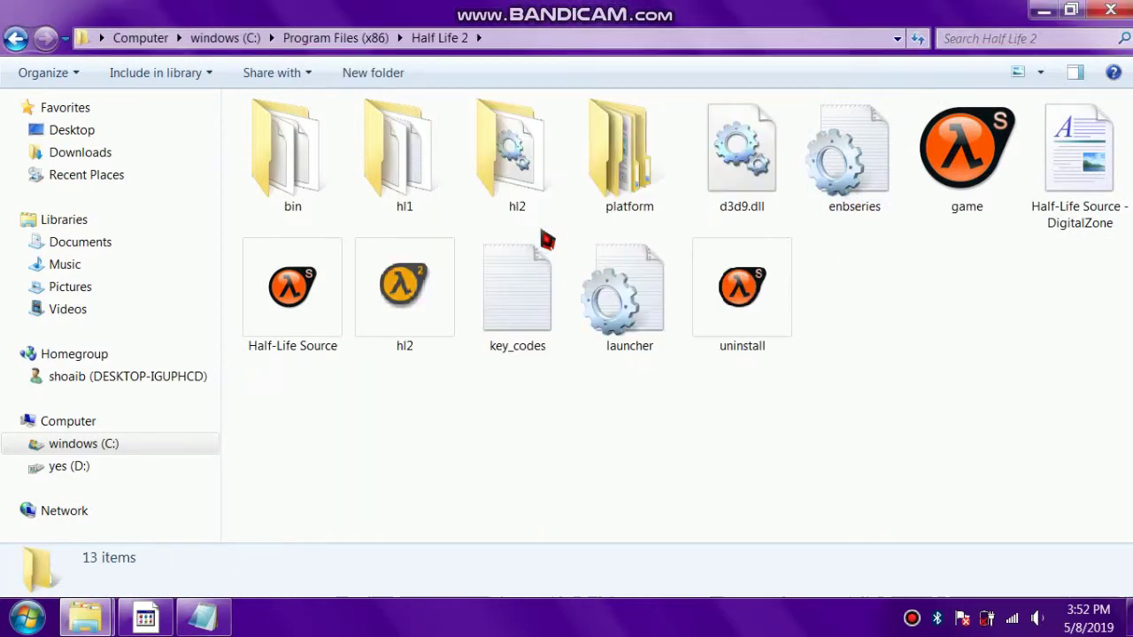
pyautogui.click(923, 329)
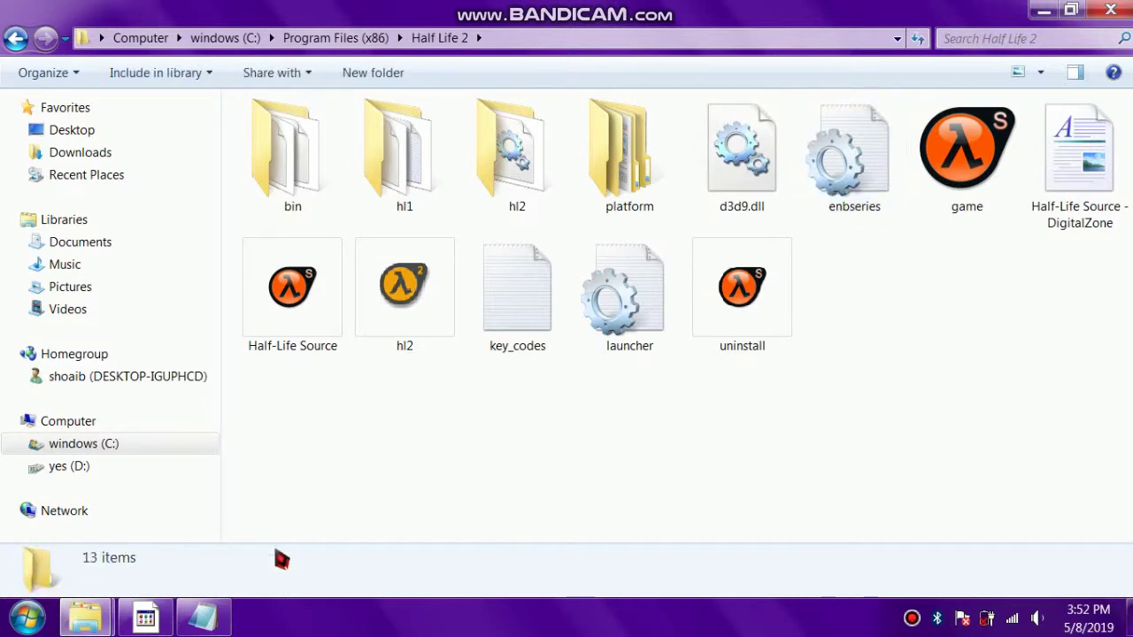
# Step: Close the Ultimate Definition text file without saving its changes
pyautogui.click(223, 624)
pyautogui.click(1111, 12)
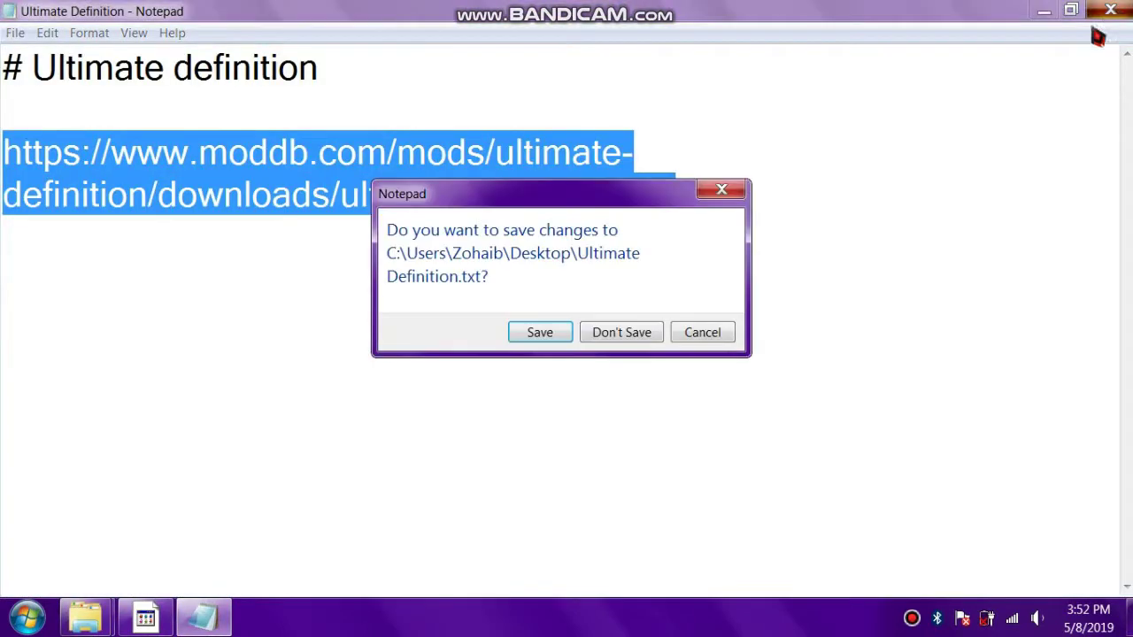
pyautogui.click(621, 333)
# Step: Close both open folder windows and launch Half-Life Source from the desktop
pyautogui.click(1112, 9)
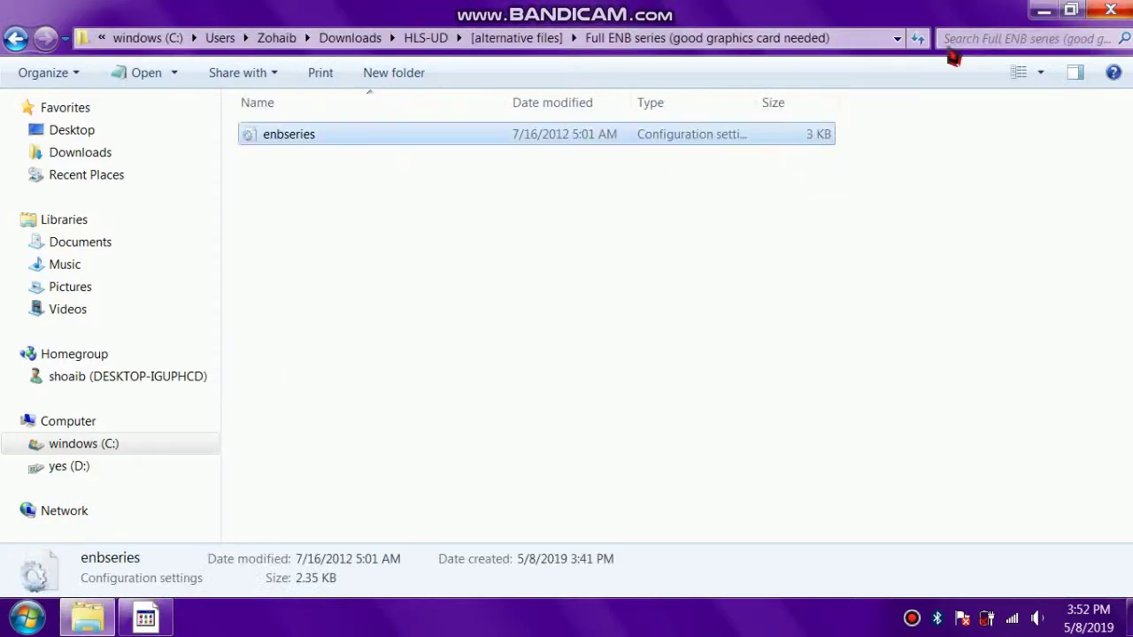
pyautogui.click(1112, 9)
pyautogui.click(344, 310)
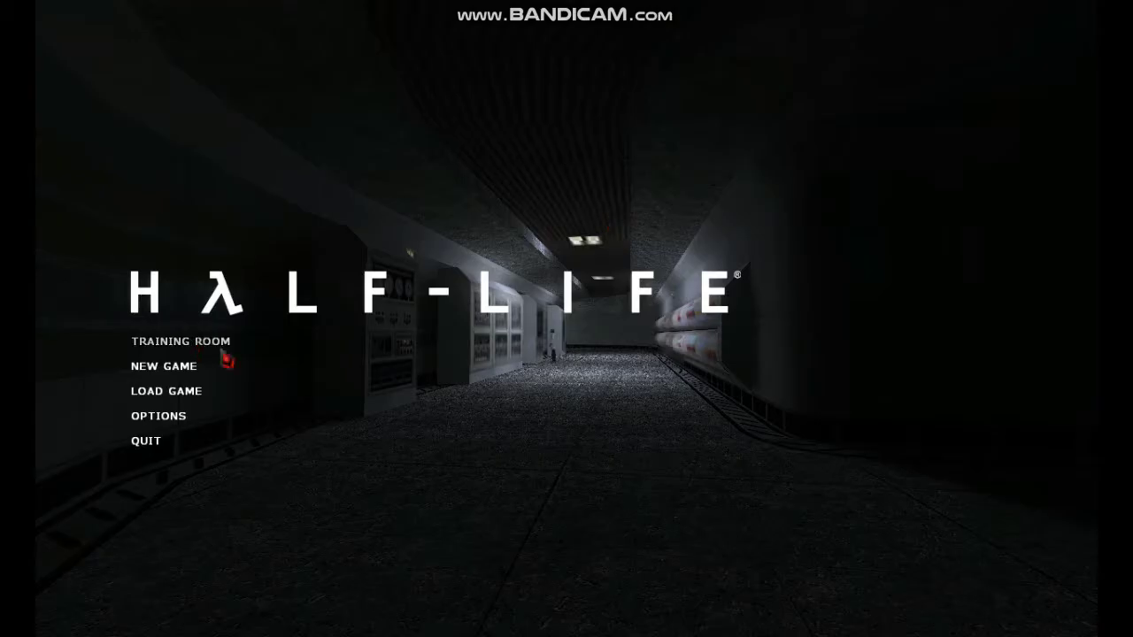
# Step: Open the game's advanced video options and review the texture, shader, antialiasing, filtering and High Dynamic Range choices
pyautogui.click(158, 415)
pyautogui.click(632, 384)
pyautogui.click(673, 204)
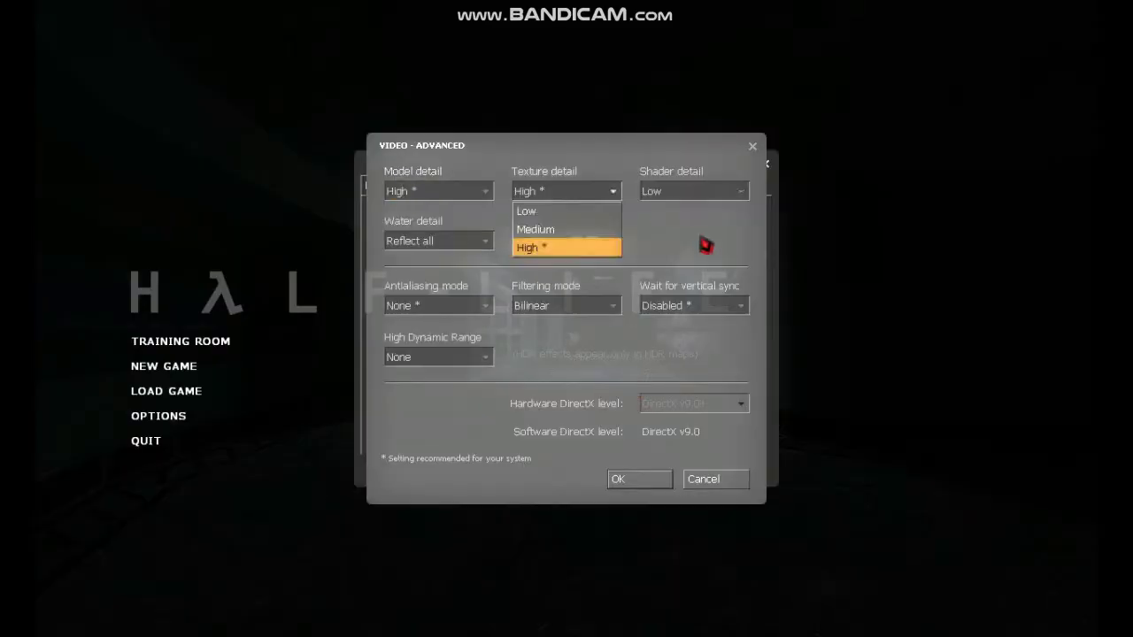
pyautogui.click(705, 245)
pyautogui.moveTo(571, 241); pyautogui.dragTo(566, 285)
pyautogui.moveTo(415, 306); pyautogui.dragTo(416, 337)
pyautogui.moveTo(589, 305); pyautogui.dragTo(575, 402)
pyautogui.click(434, 357)
pyautogui.click(424, 410)
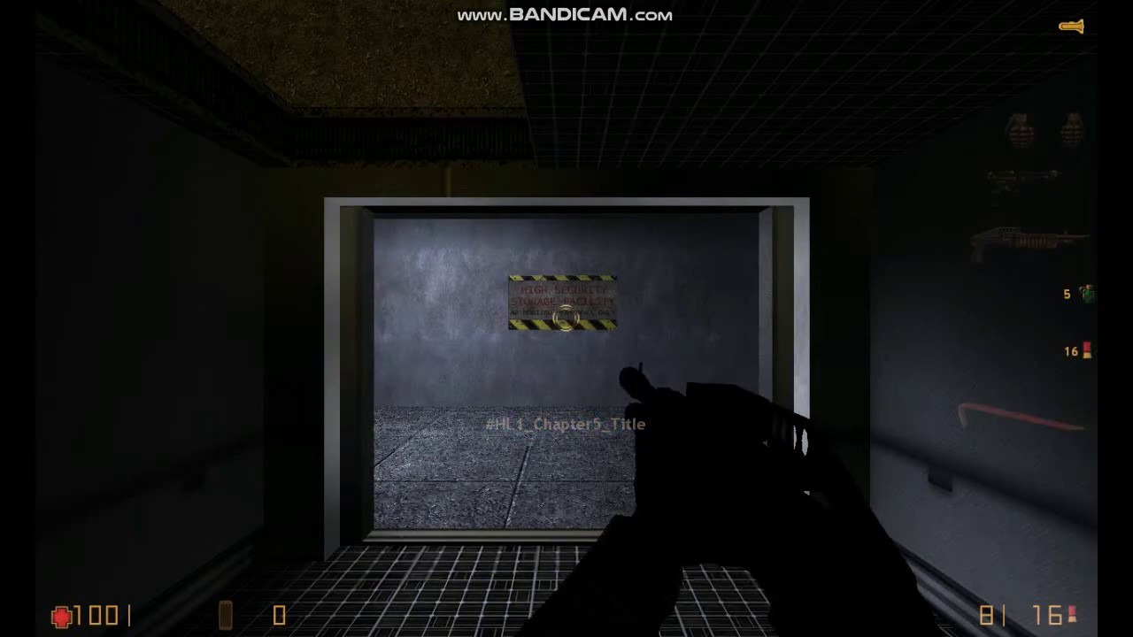
pyautogui.press('w')
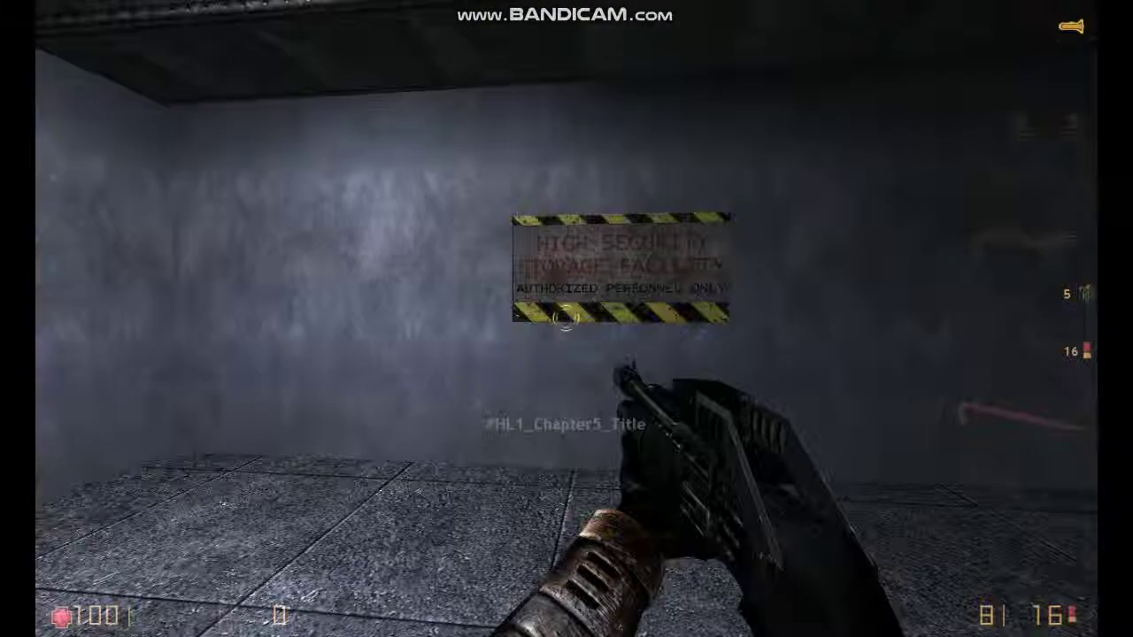
pyautogui.press('w')
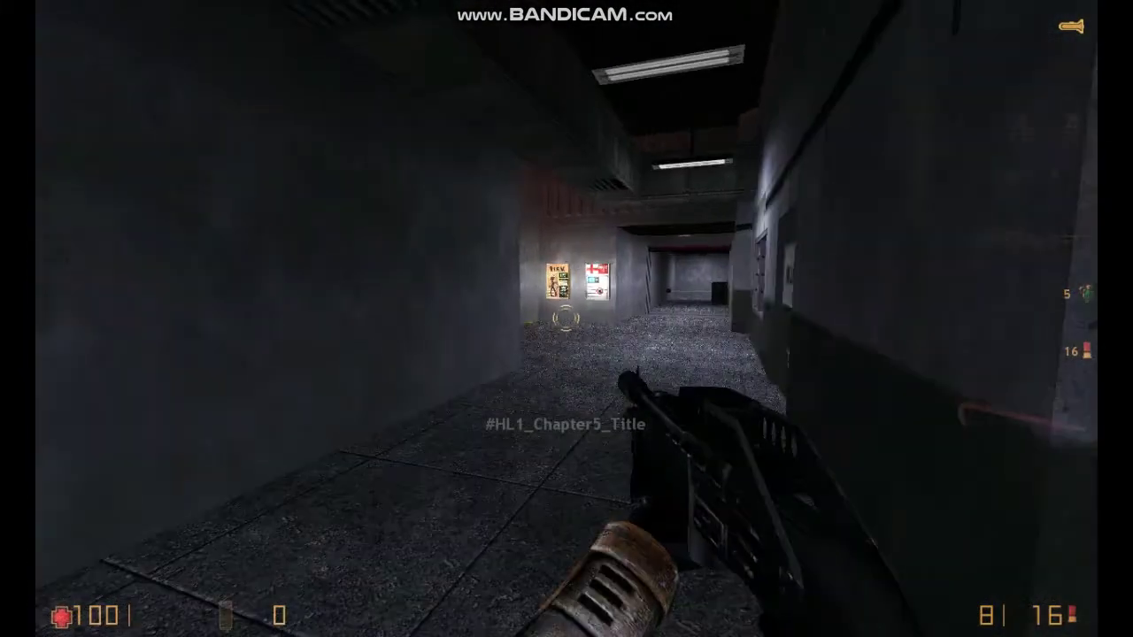
pyautogui.press('w')
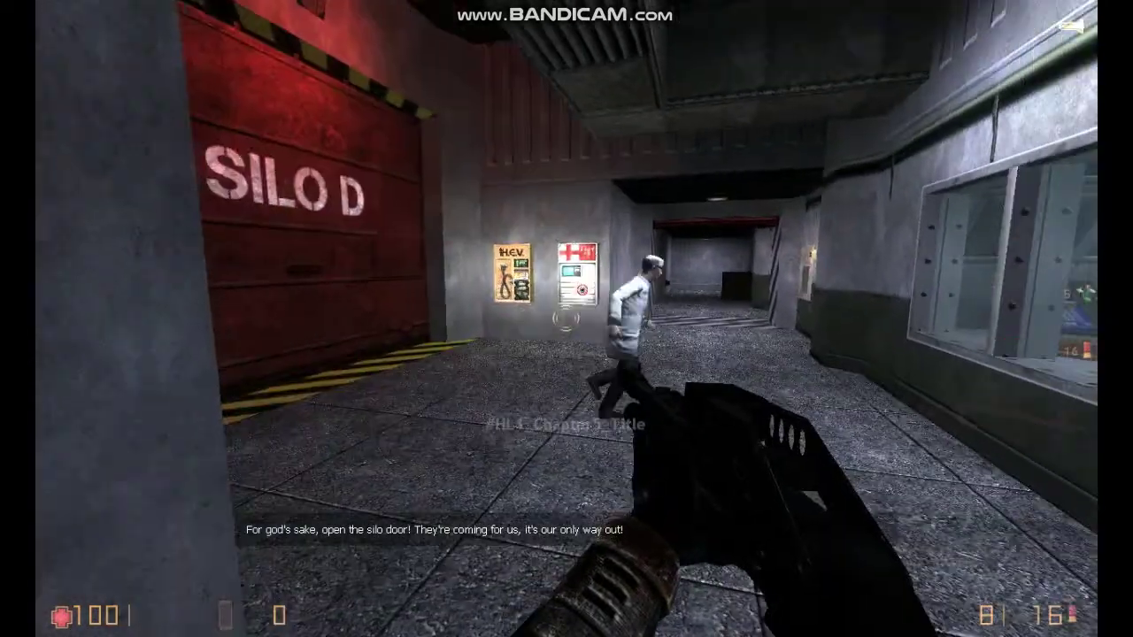
pyautogui.press('w')
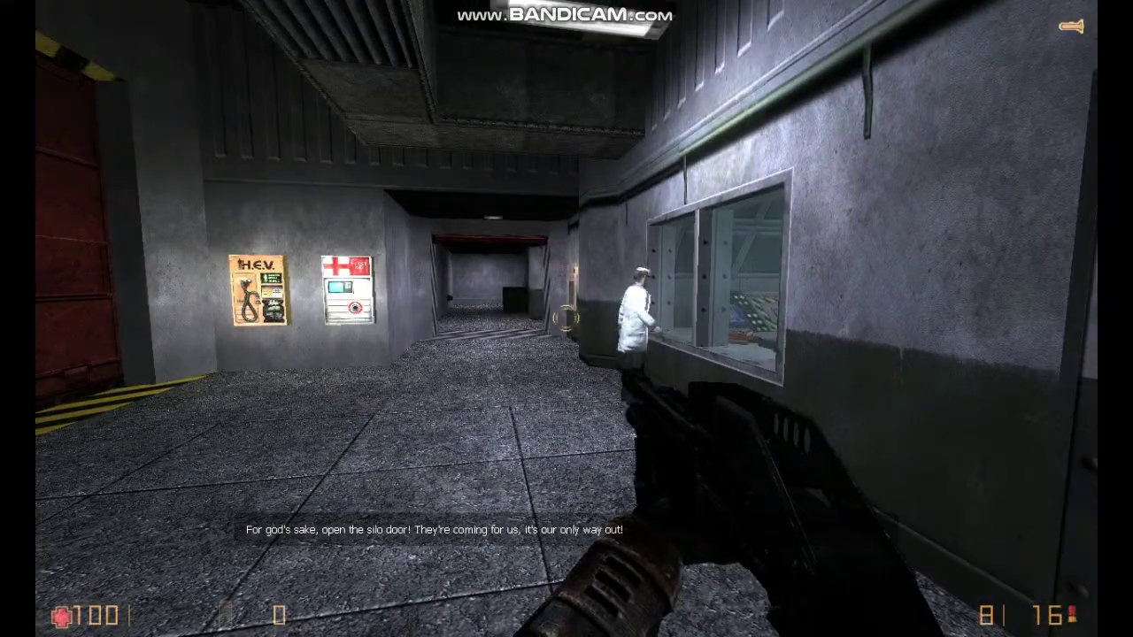
pyautogui.press('w')
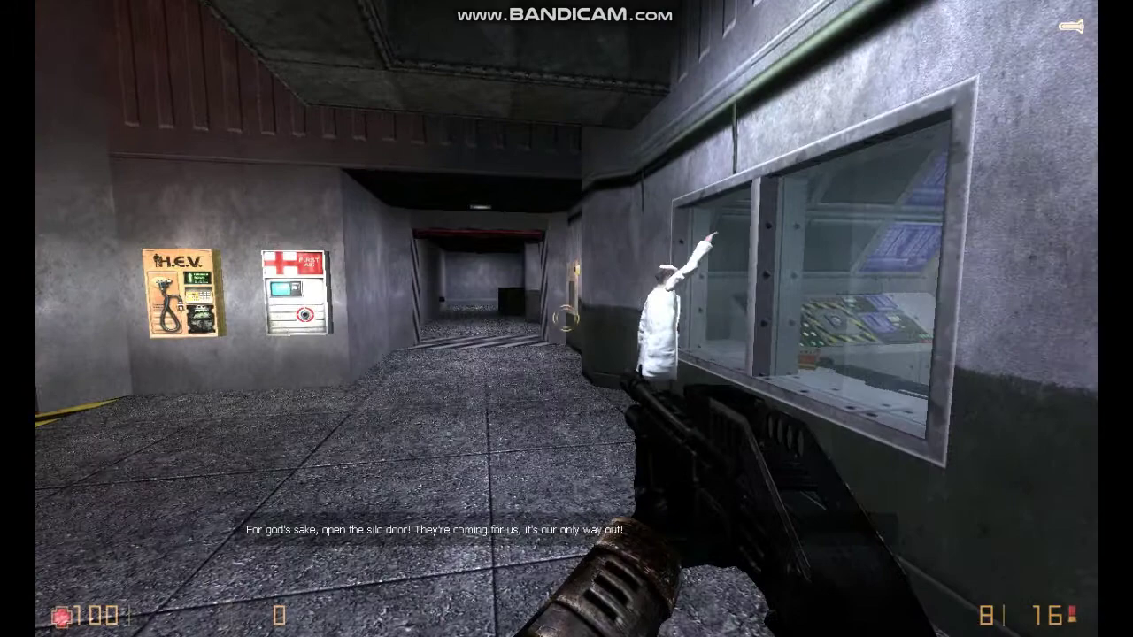
pyautogui.press('w')
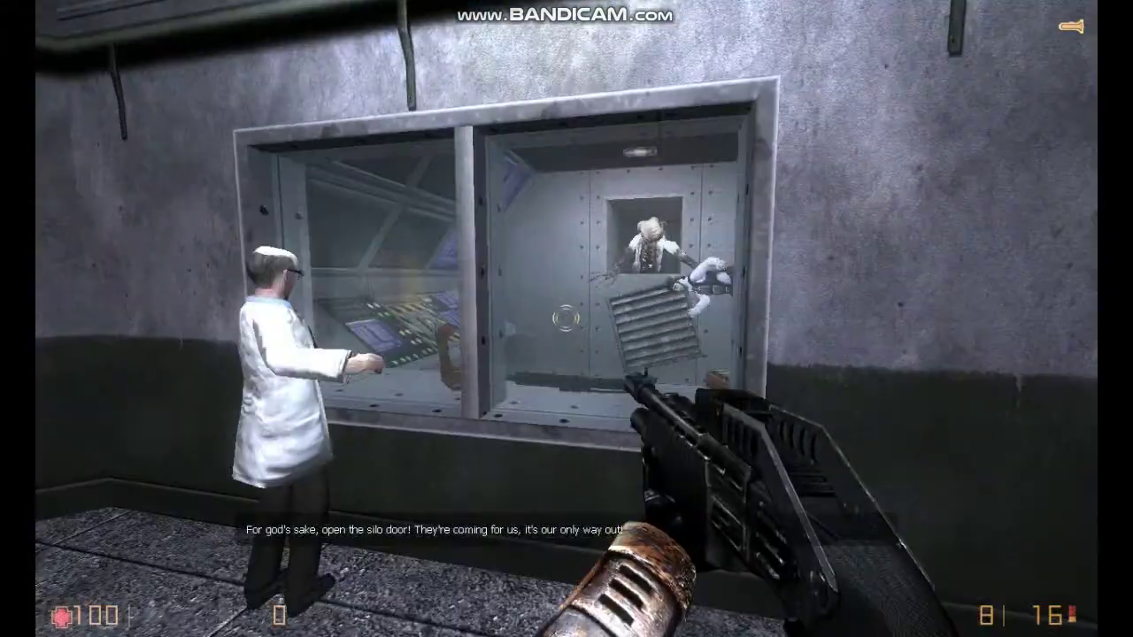
pyautogui.press('s')
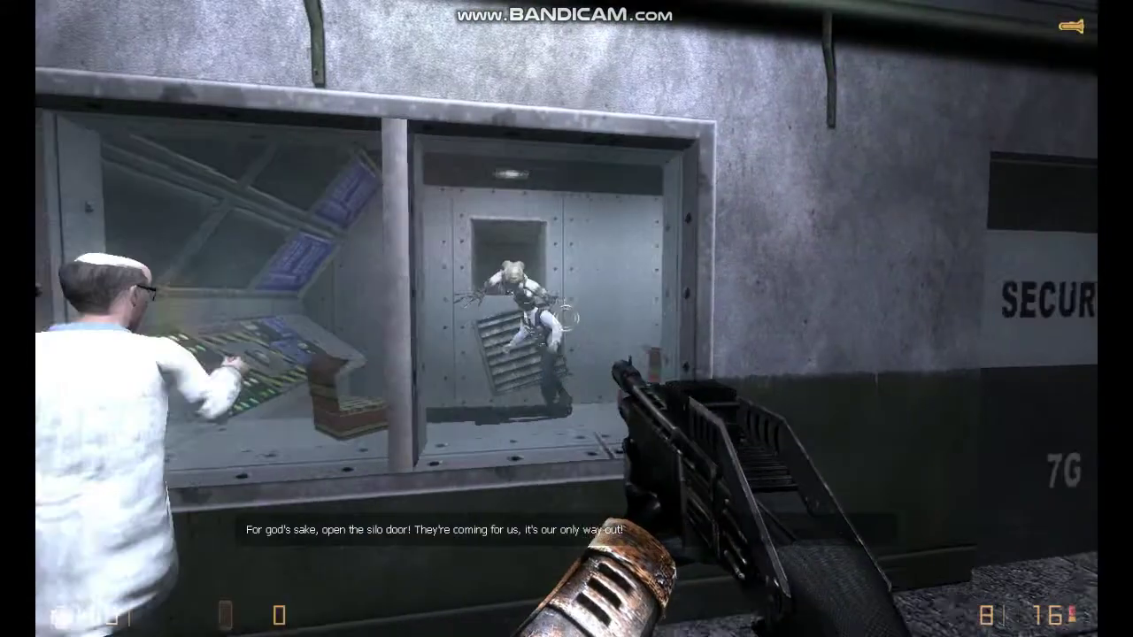
pyautogui.press('s')
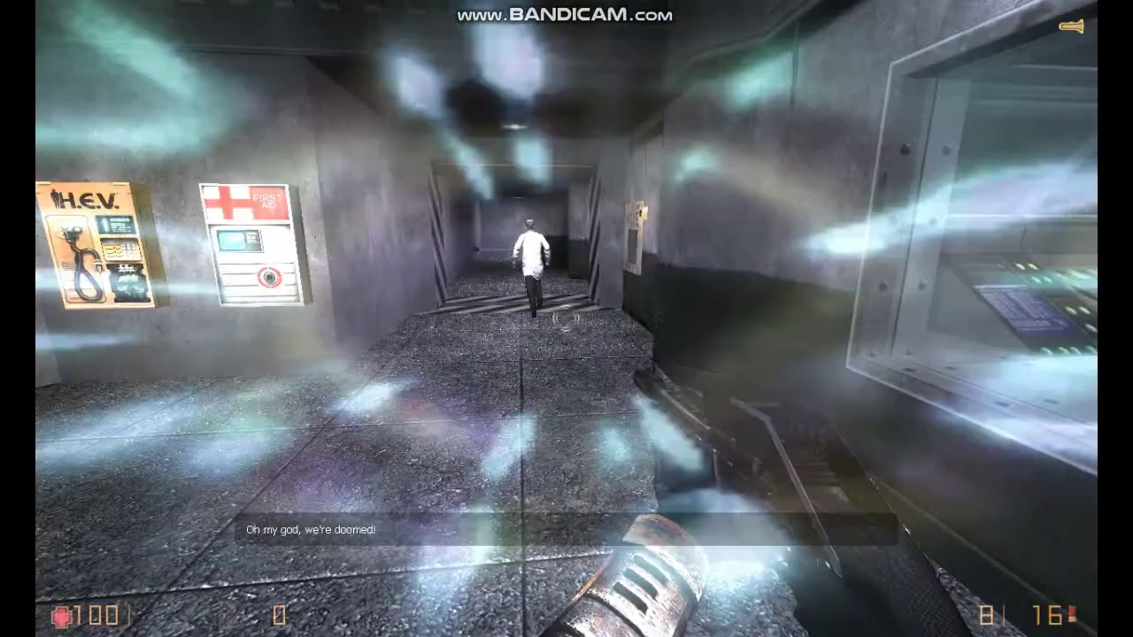
pyautogui.press('Escape')
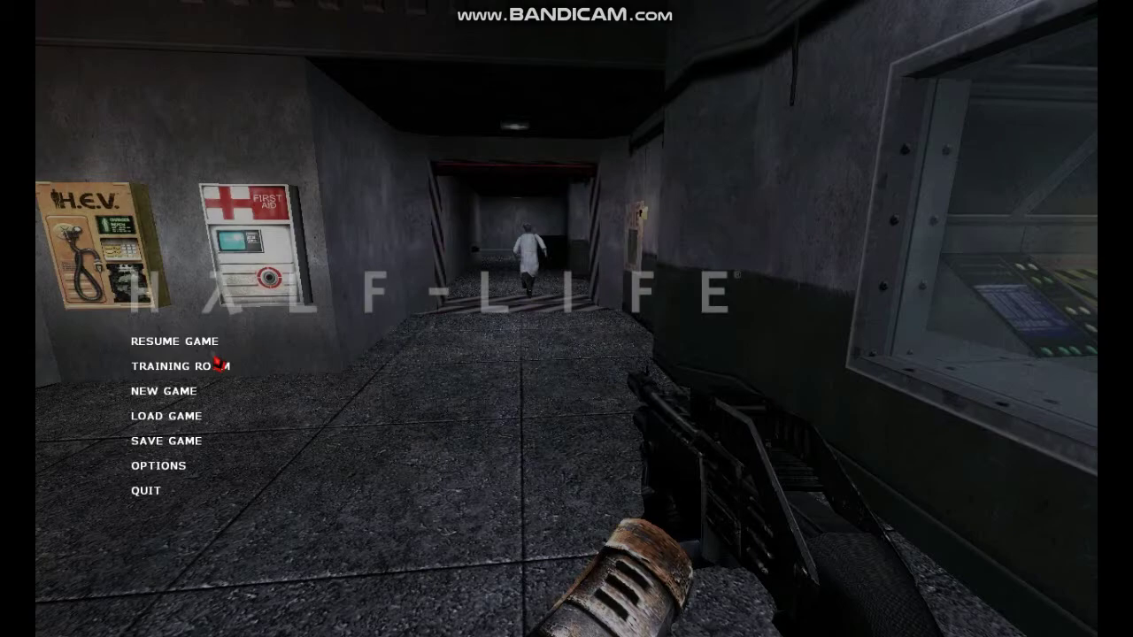
pyautogui.press('Escape')
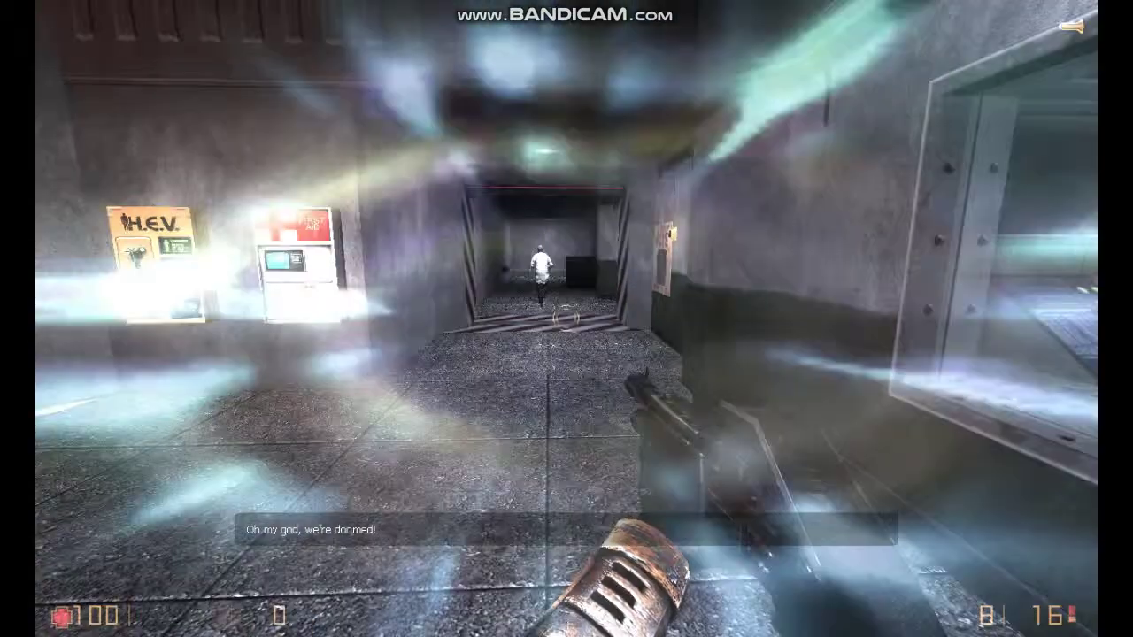
pyautogui.press('w')
pyautogui.click(566, 319)
pyautogui.press('w')
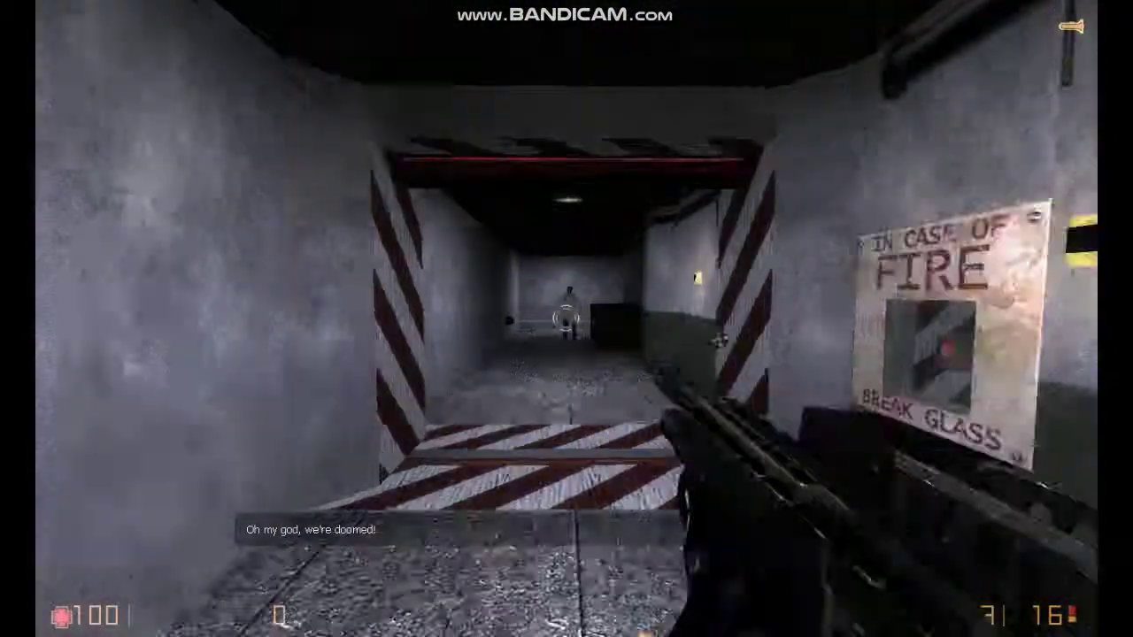
pyautogui.press('w')
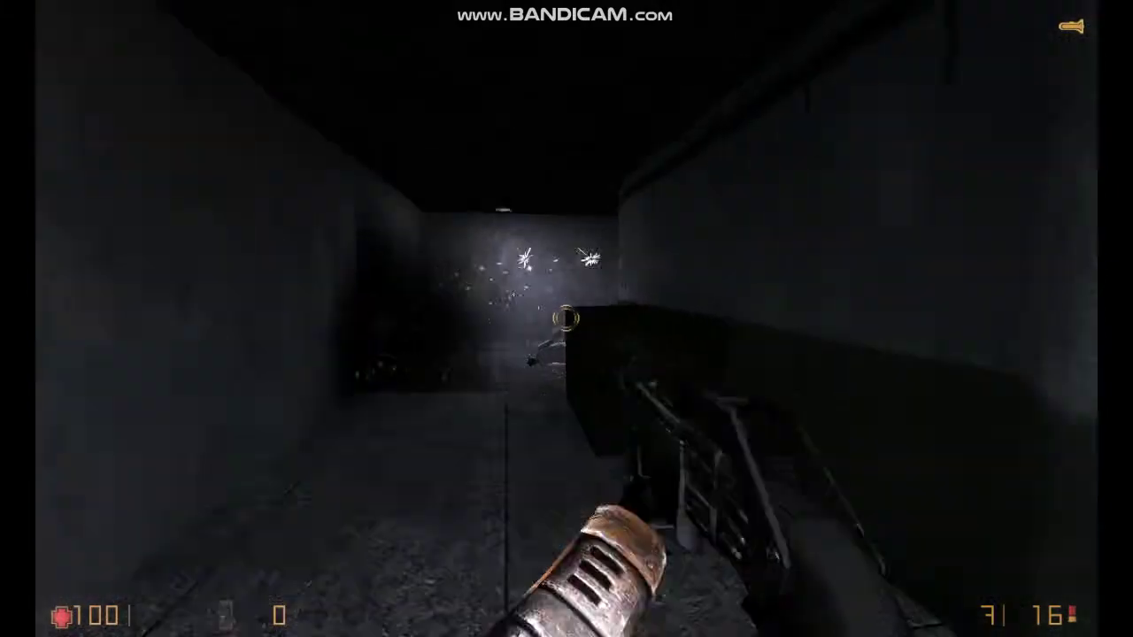
pyautogui.press('w')
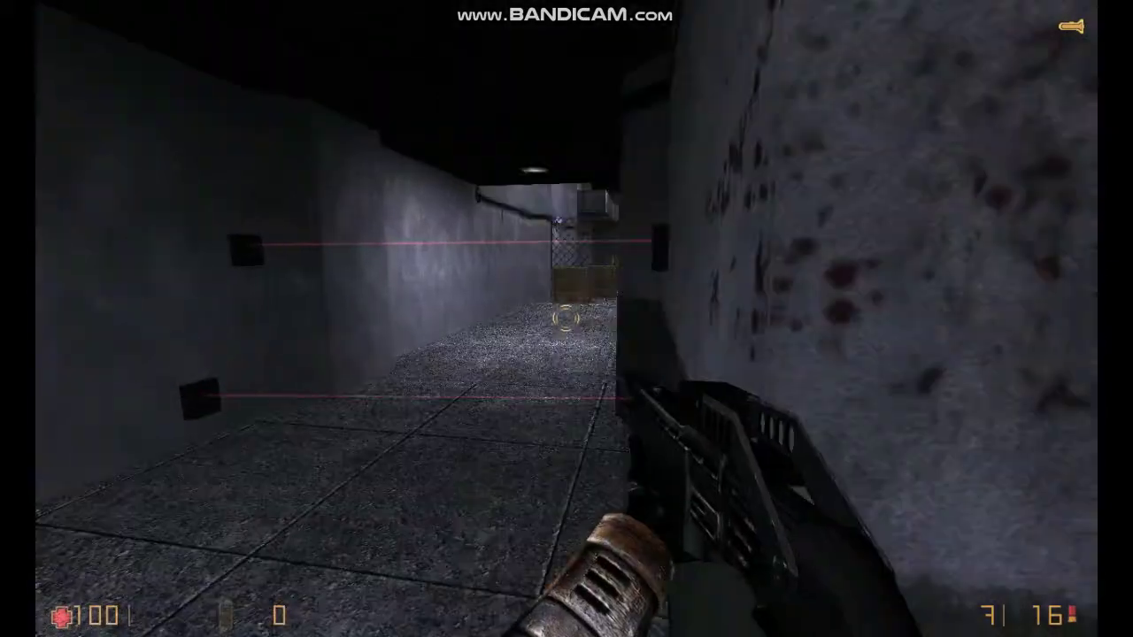
pyautogui.press('w')
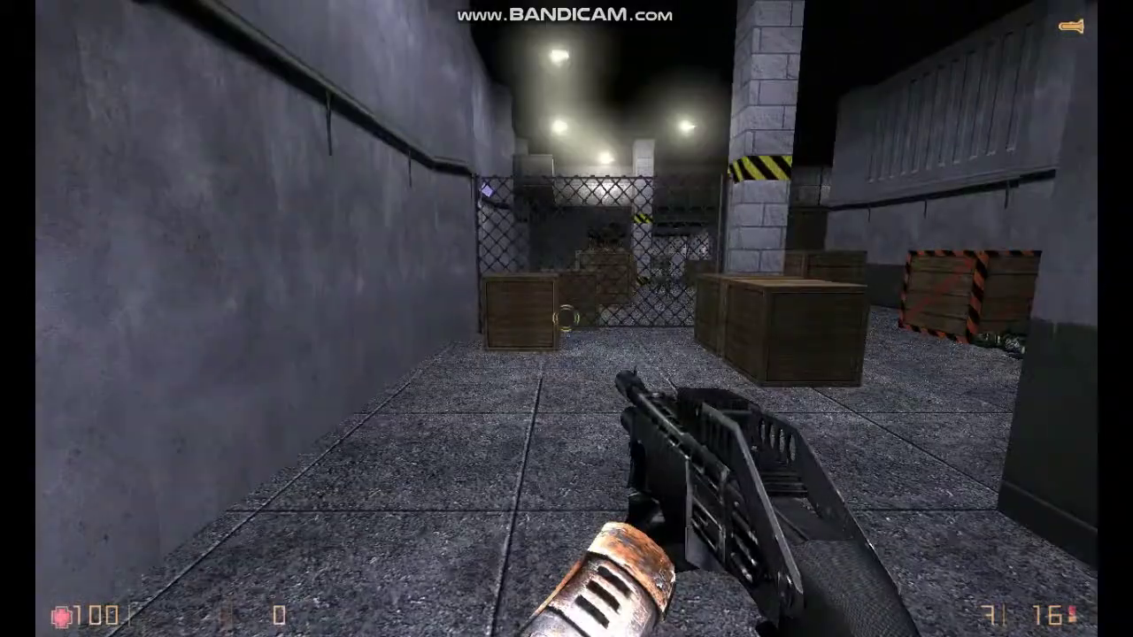
pyautogui.press('w')
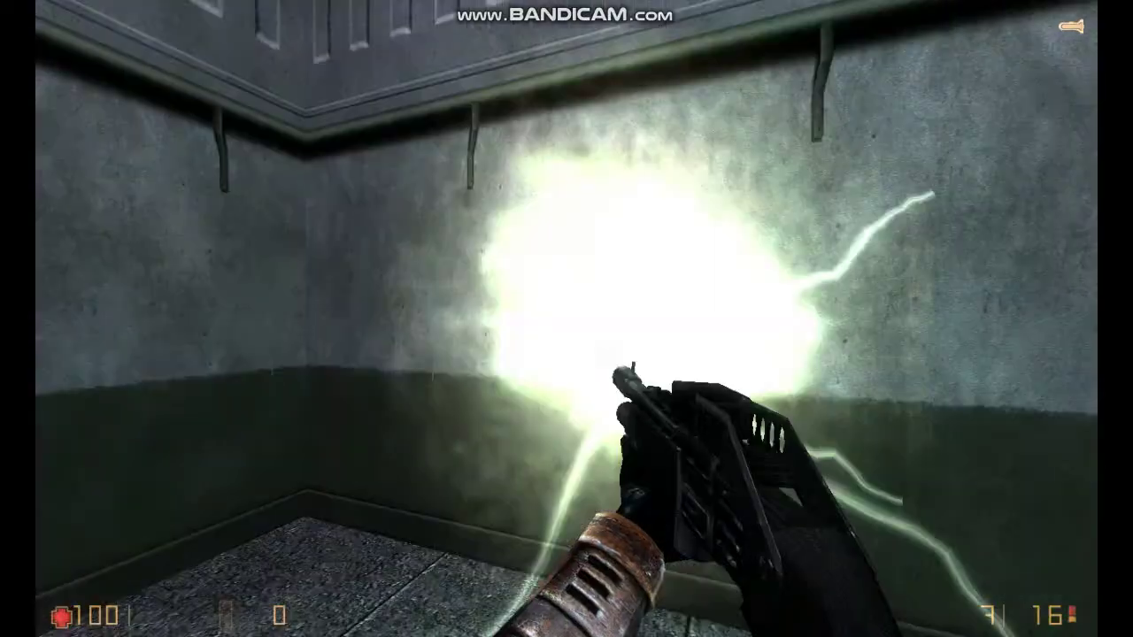
pyautogui.press('s')
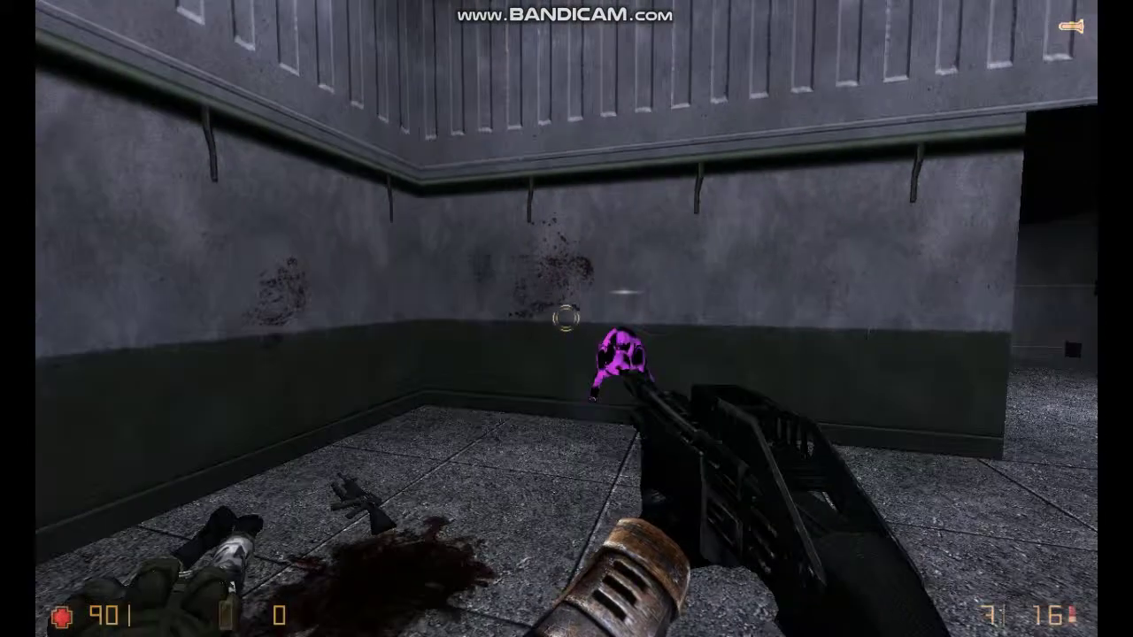